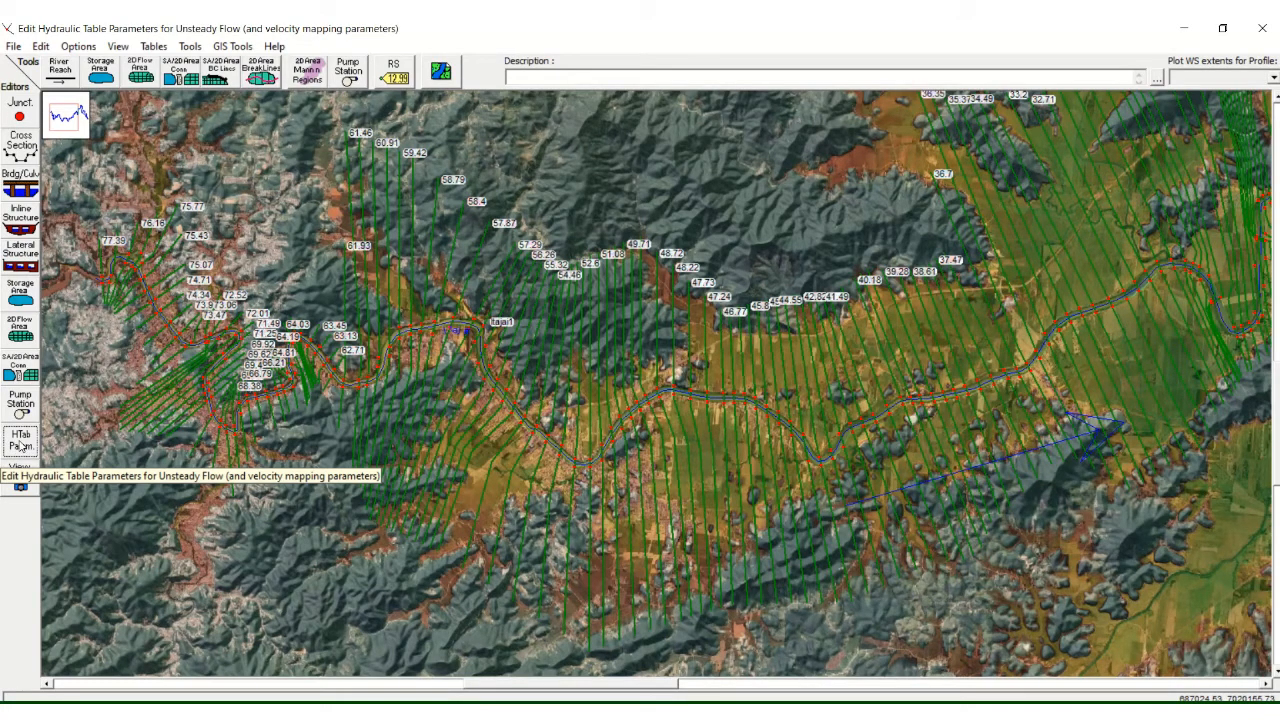
Step: Open the cross sections' hydraulic table parameters and compare the plots of river stations 77.39, 76.54 and 76.16
left_click(20, 445)
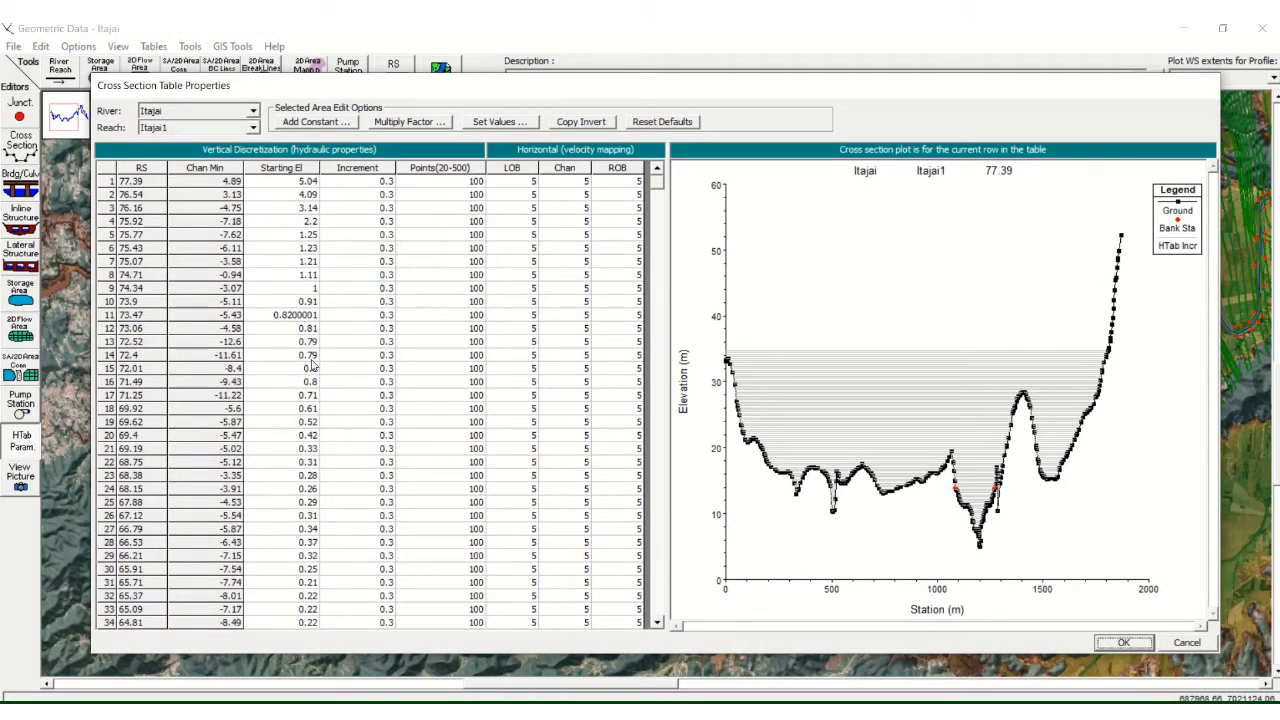
left_click(105, 185)
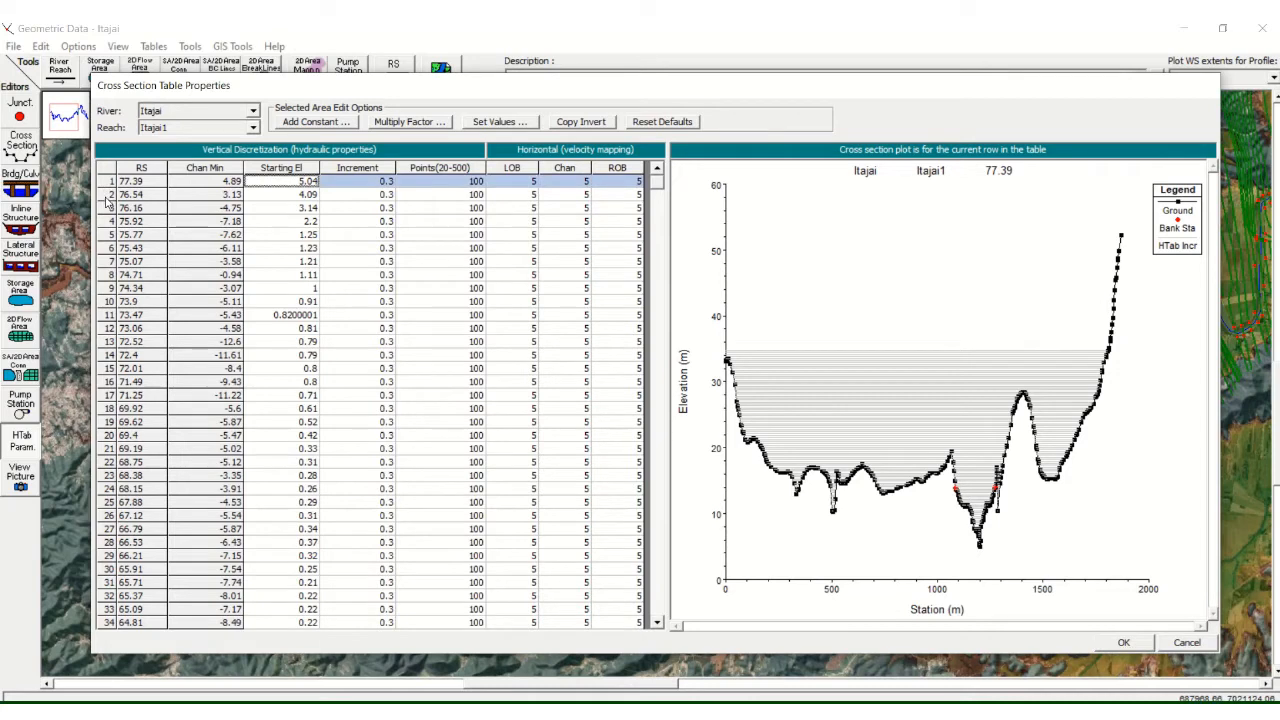
left_click(107, 197)
left_click(110, 207)
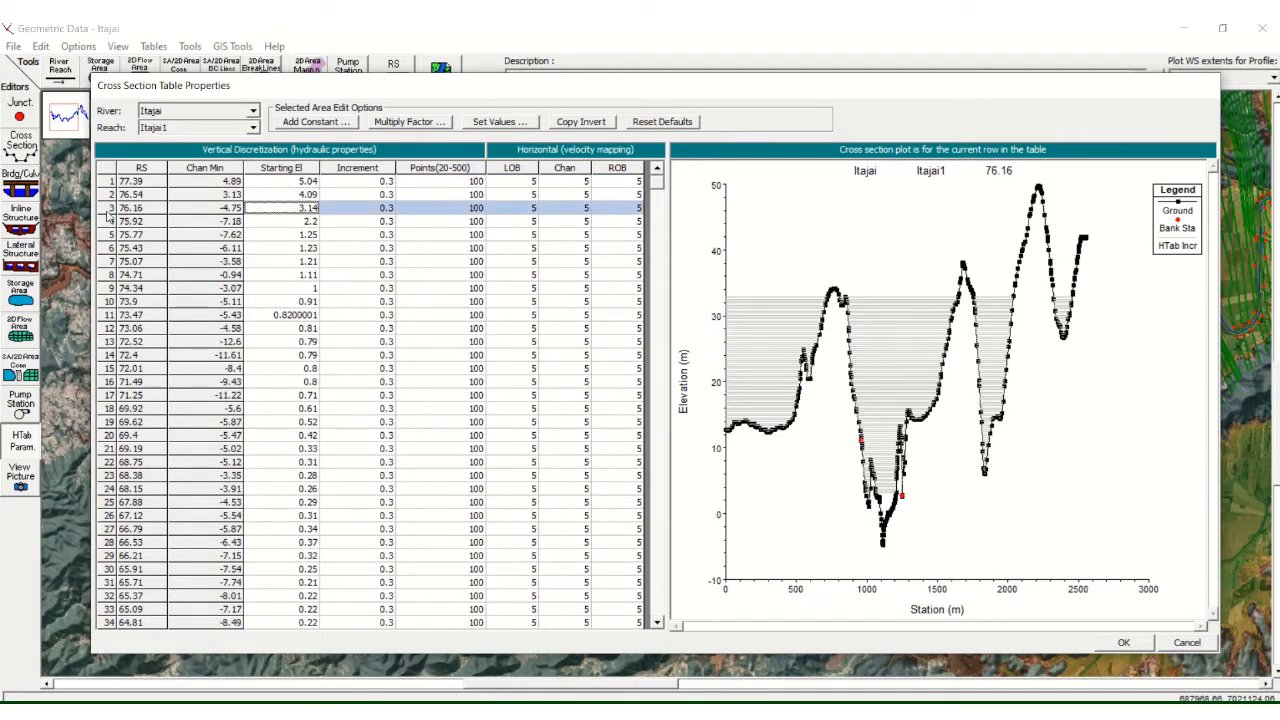
left_click(112, 183)
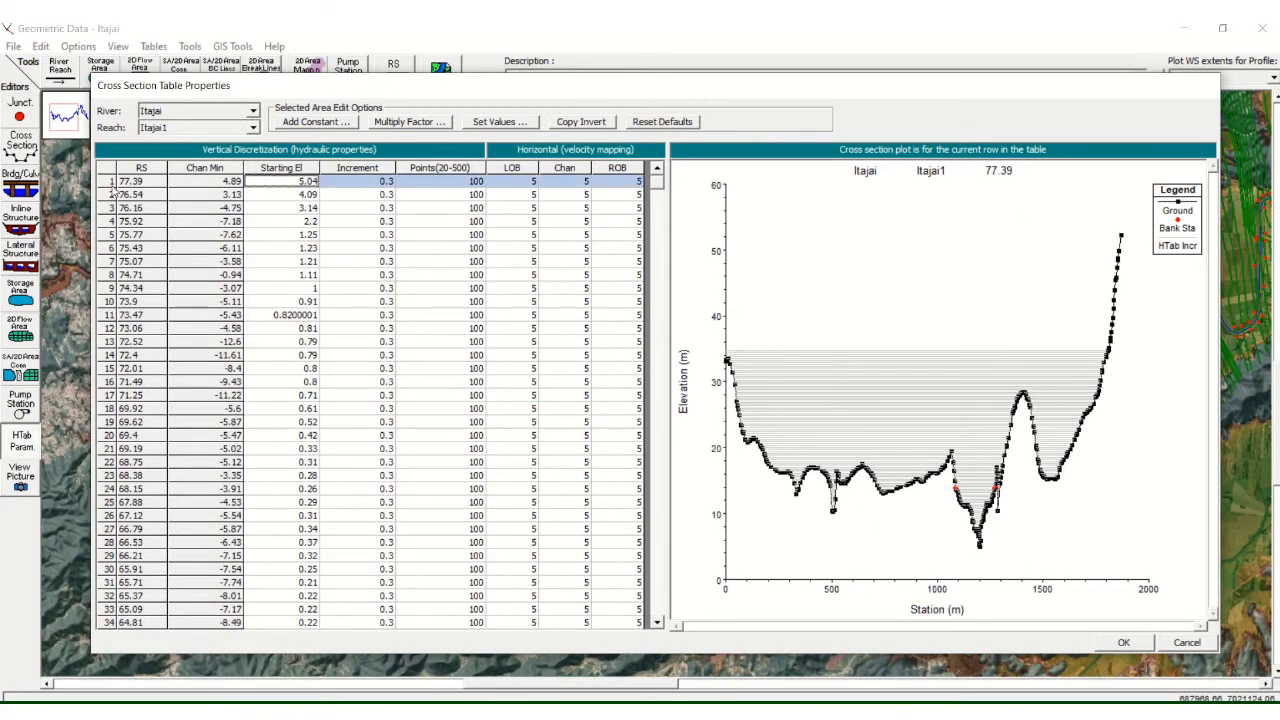
left_click(110, 196)
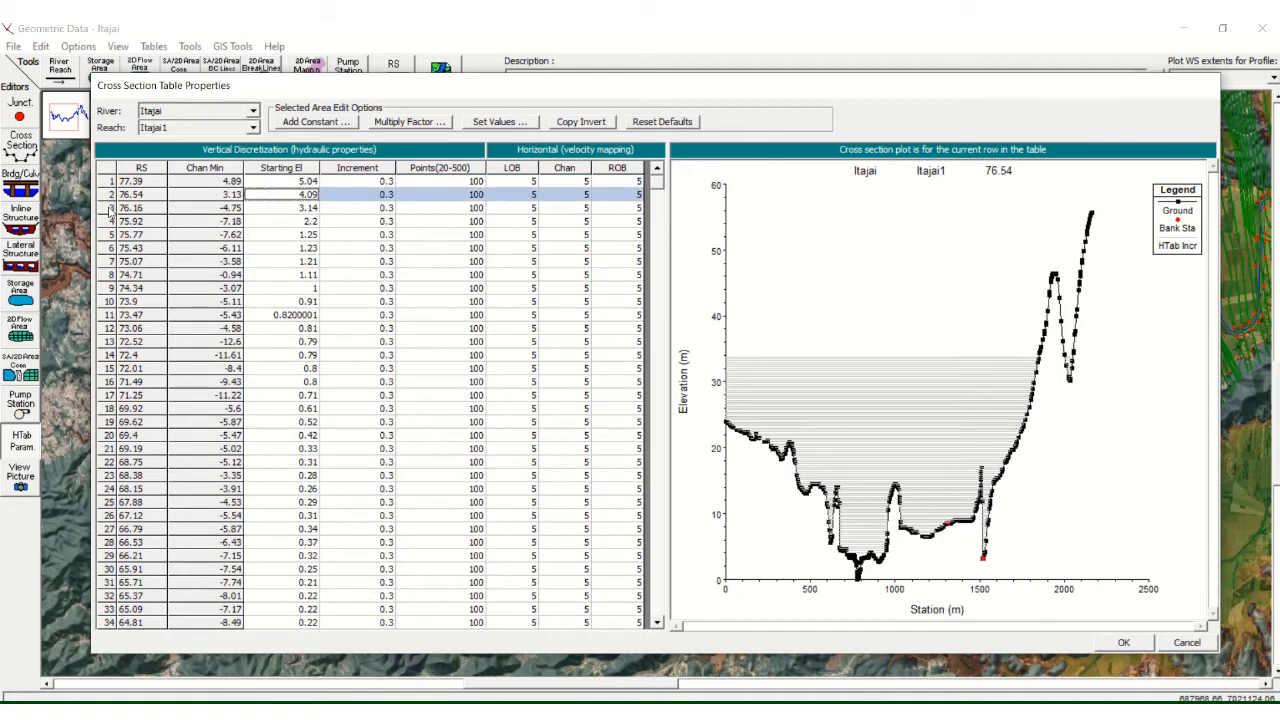
left_click(110, 207)
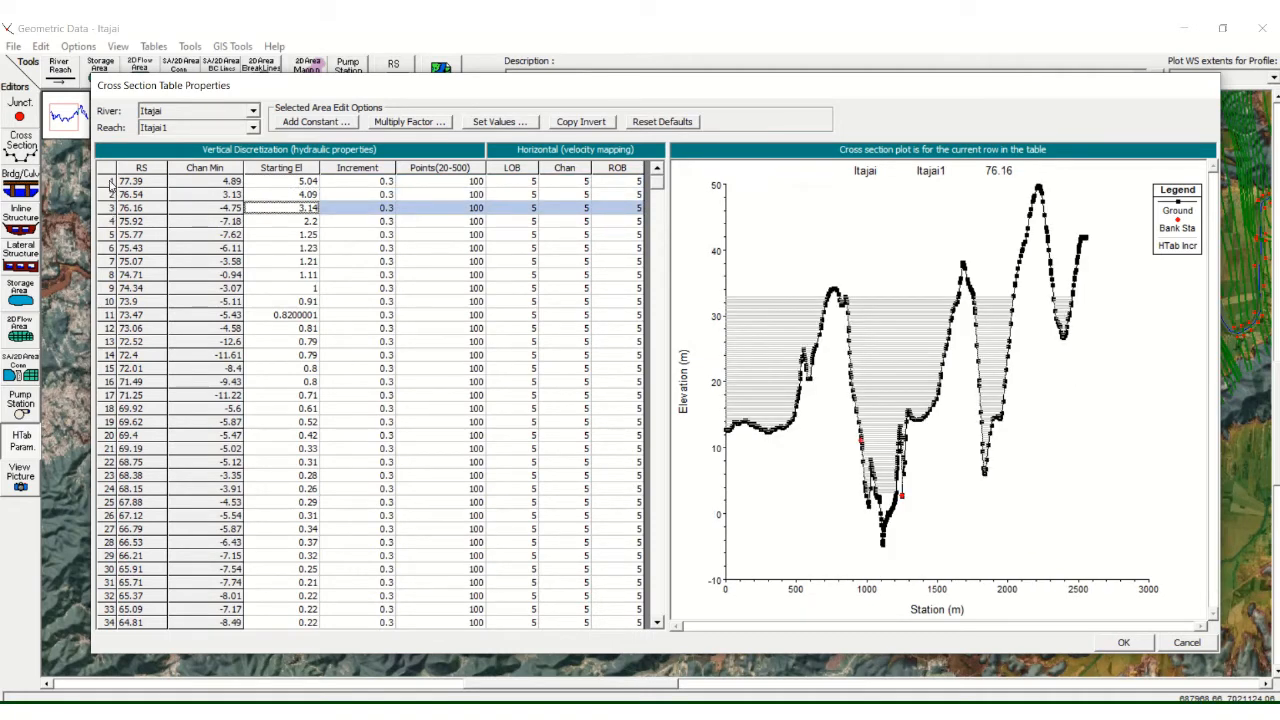
left_click(112, 184)
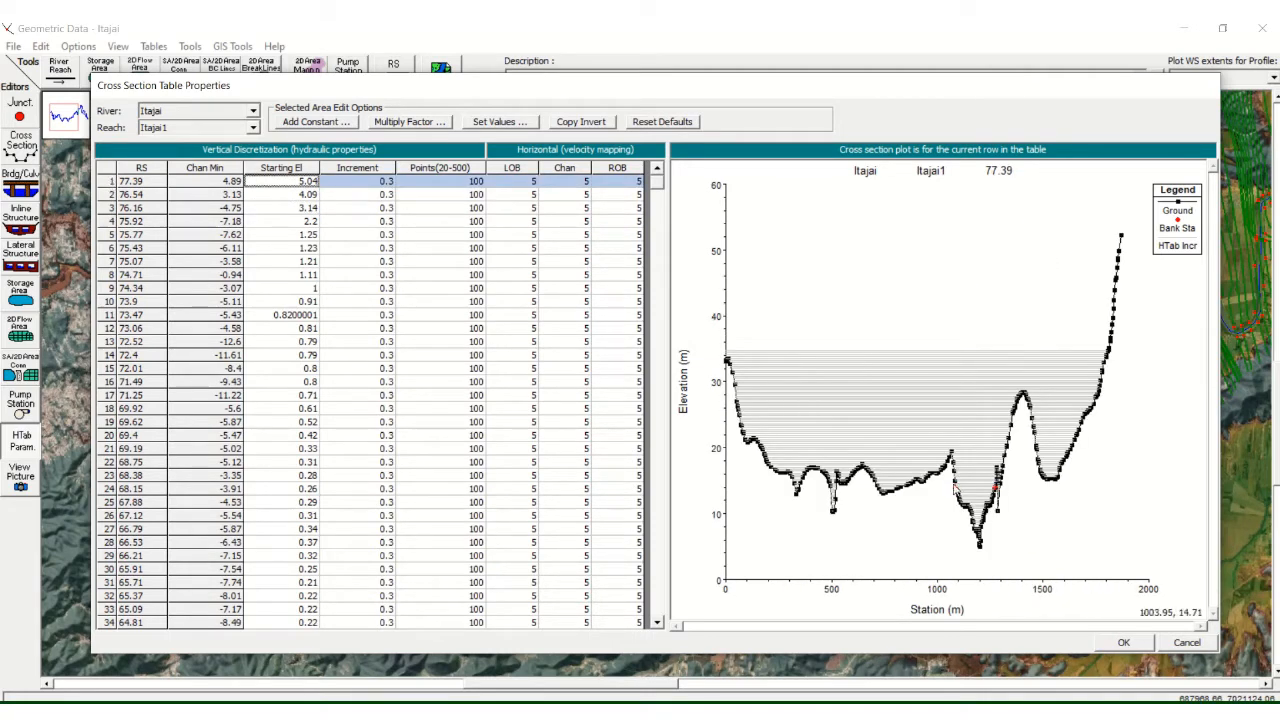
Step: Zoom in on the main channel in the station 77.39 plot to examine its hydraulic table increments
right_click(747, 304)
left_click(763, 312)
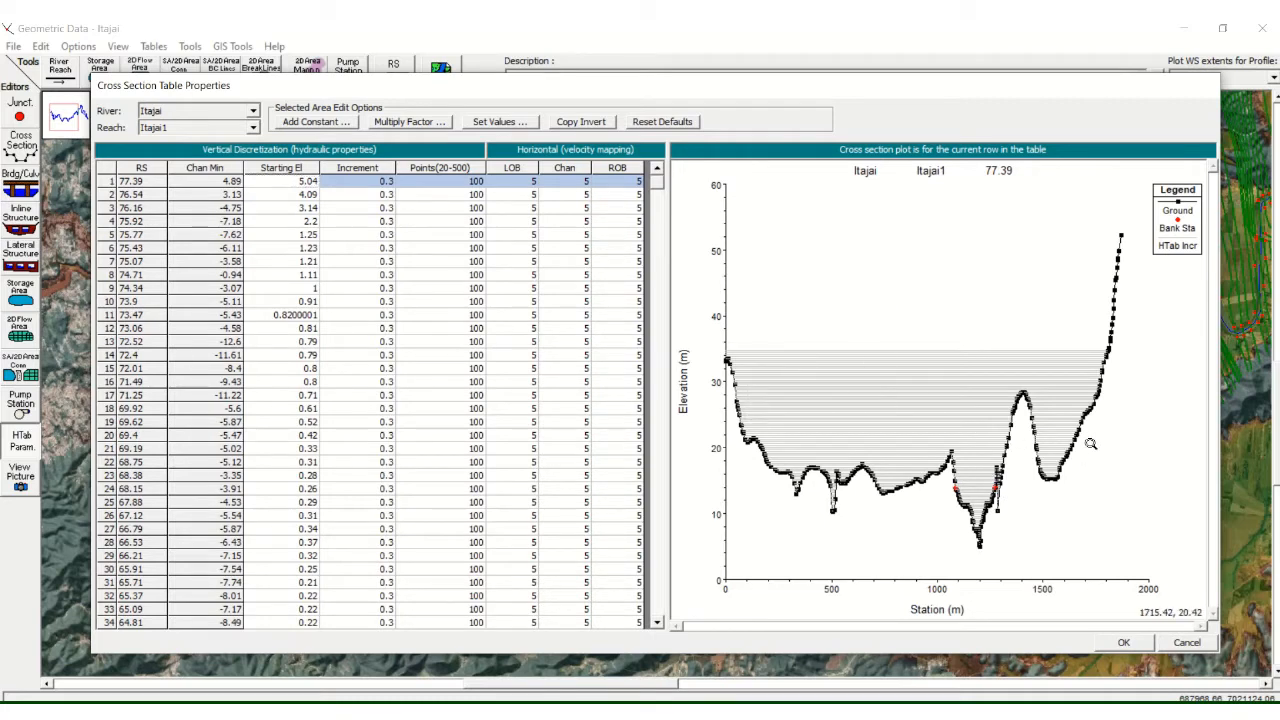
left_click_drag(1105, 424, 765, 566)
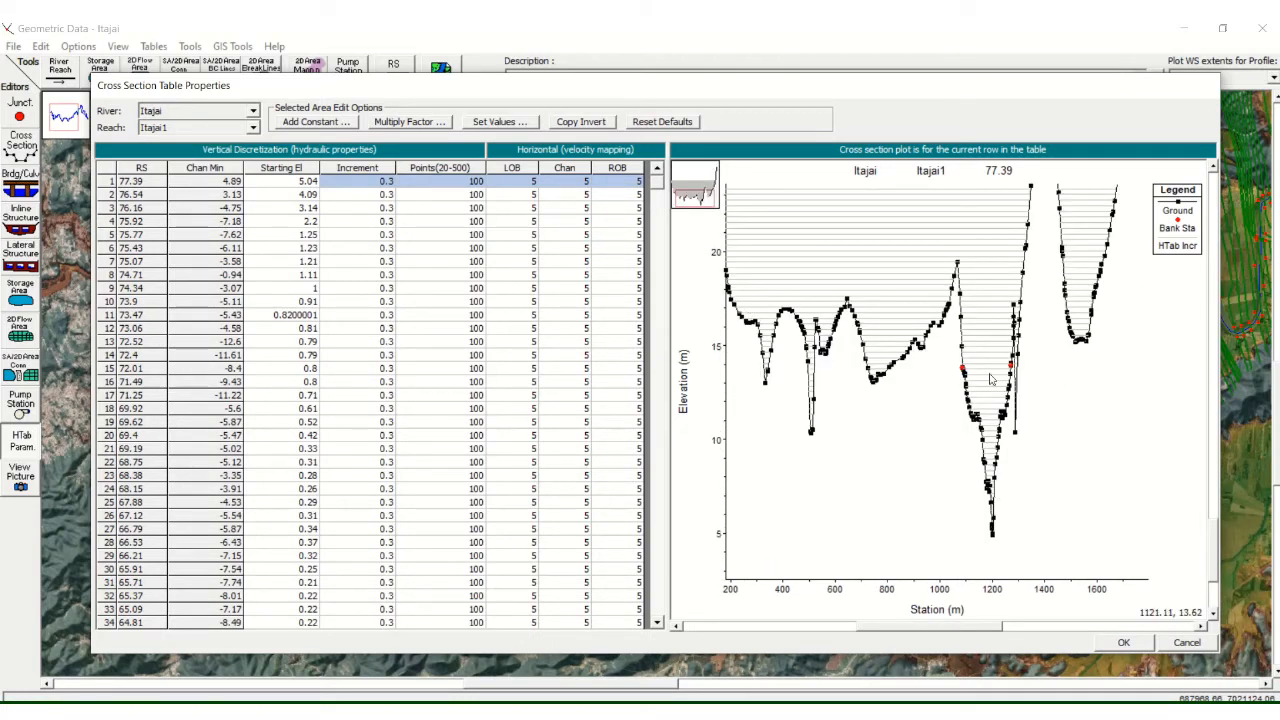
right_click(1060, 404)
left_click(1068, 412)
left_click_drag(1135, 268, 723, 543)
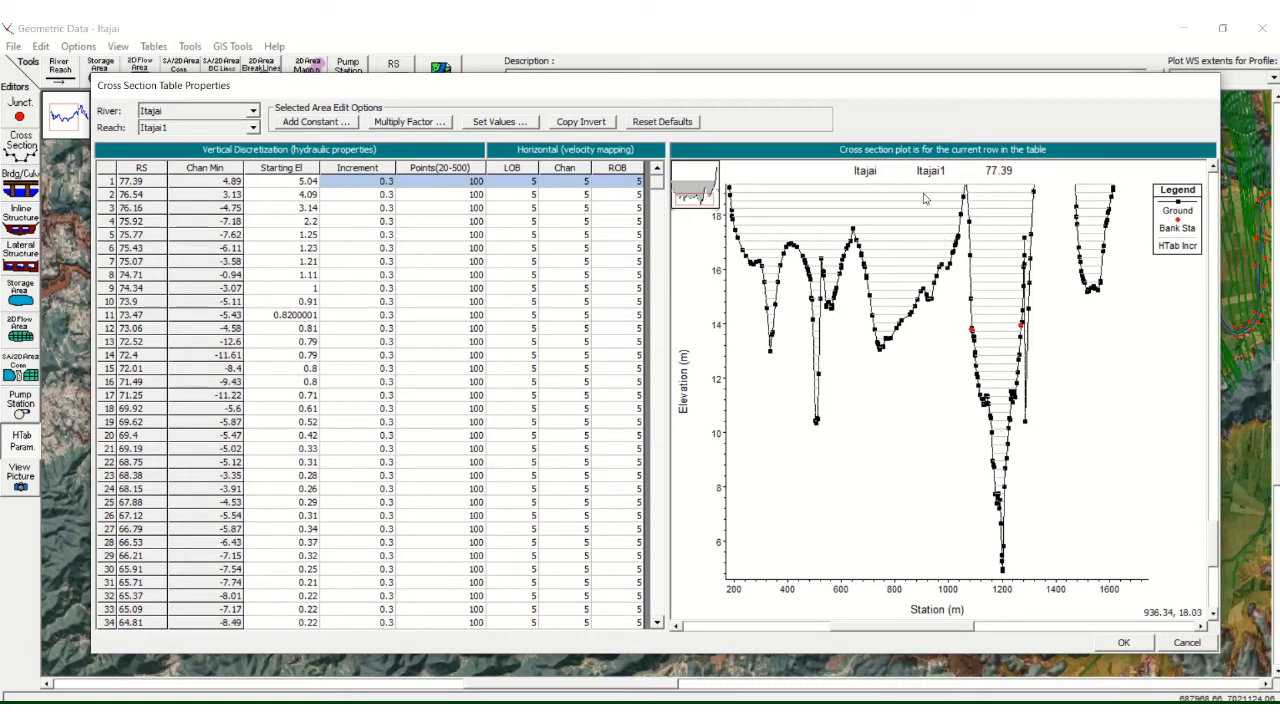
right_click(897, 443)
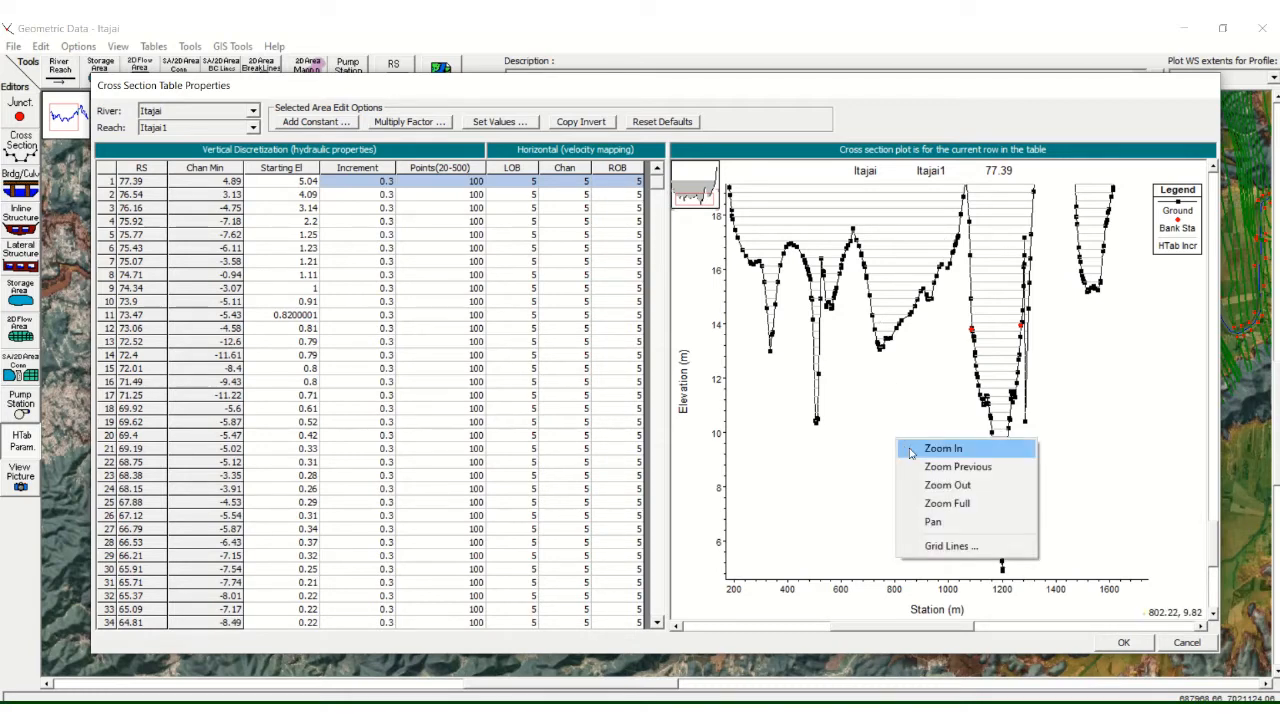
left_click(925, 446)
left_click_drag(1090, 572, 919, 204)
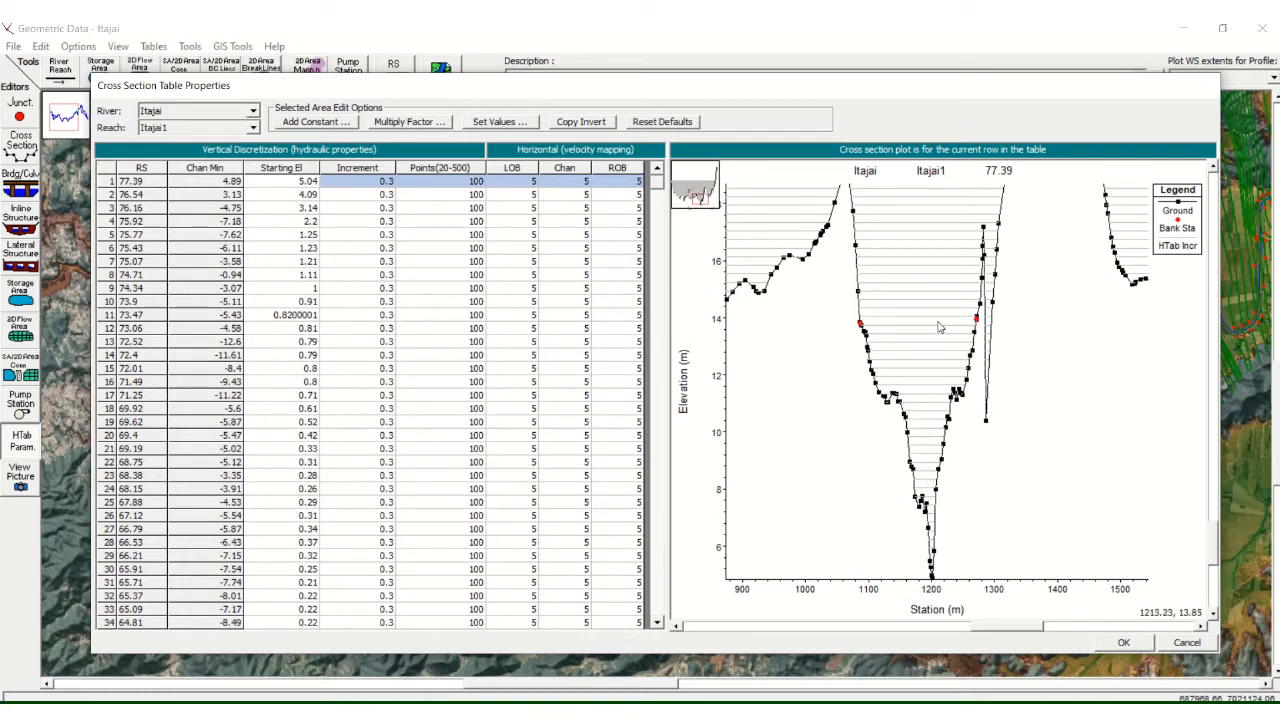
Step: Inspect the upper part of the station 77.39 plot, then zoom back out to view the whole section
right_click(793, 361)
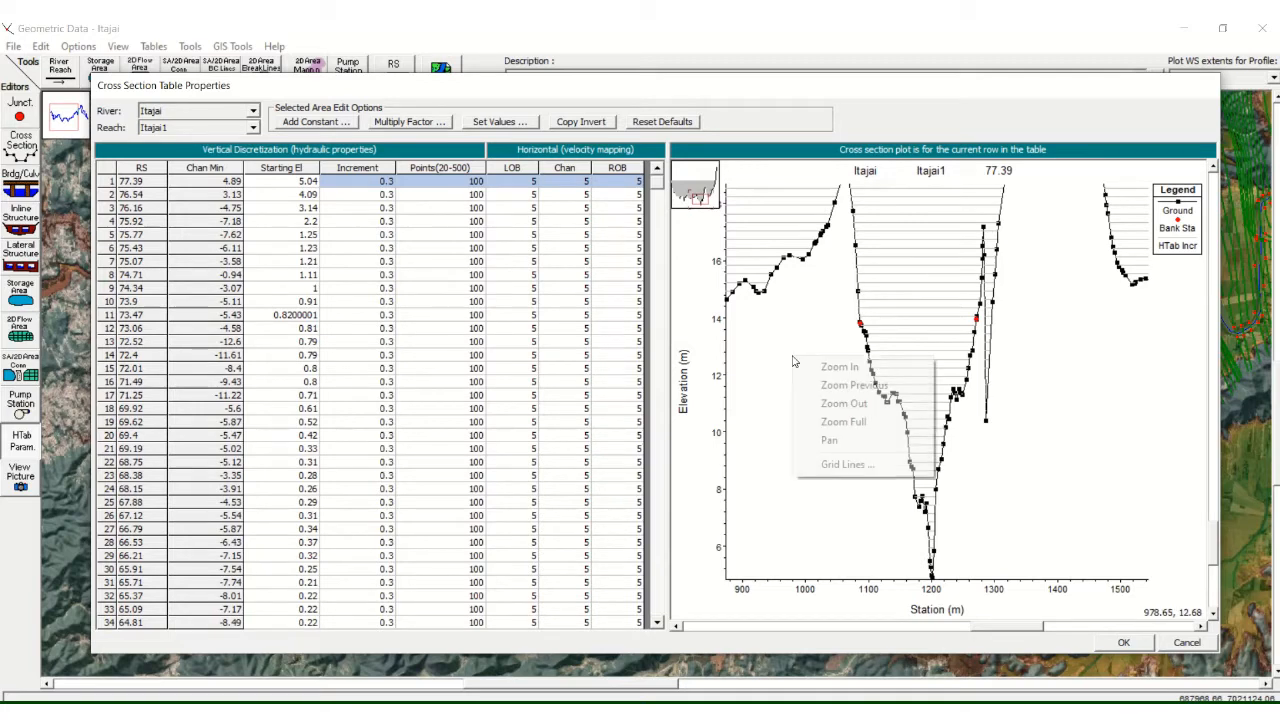
left_click(832, 441)
left_click_drag(843, 283, 868, 542)
left_click_drag(903, 326, 890, 353)
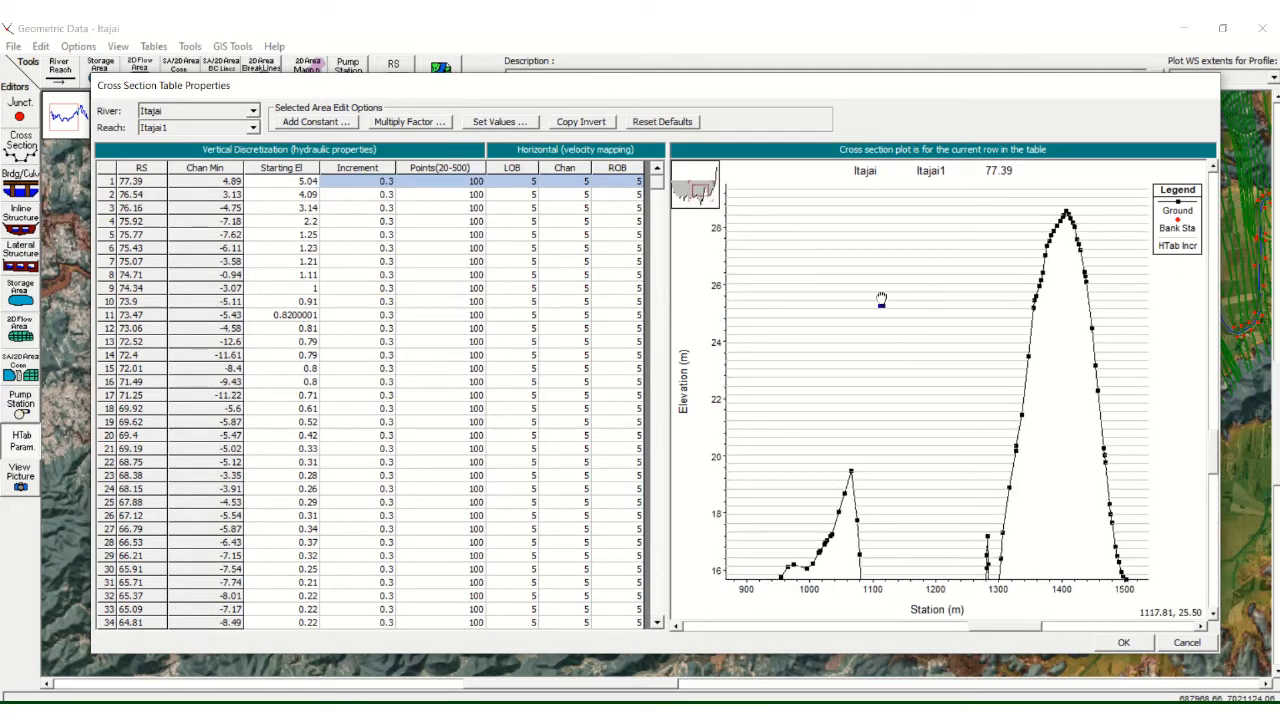
right_click(1056, 366)
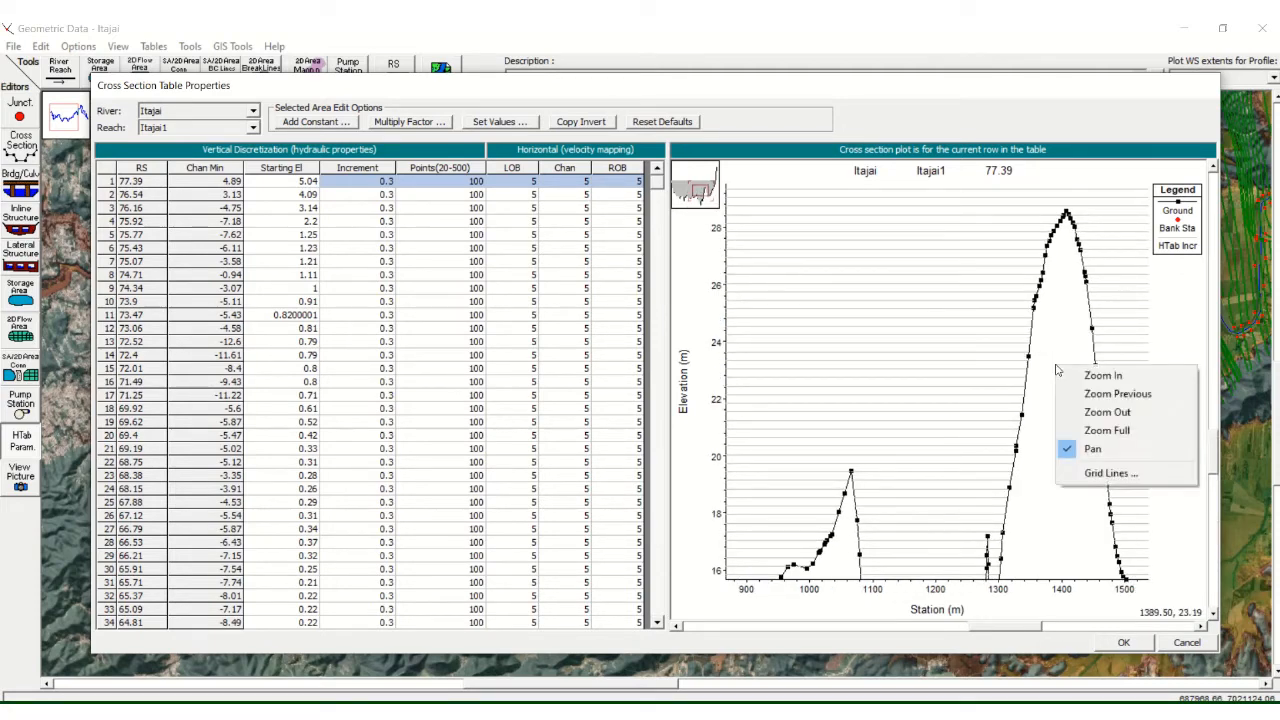
left_click(1124, 412)
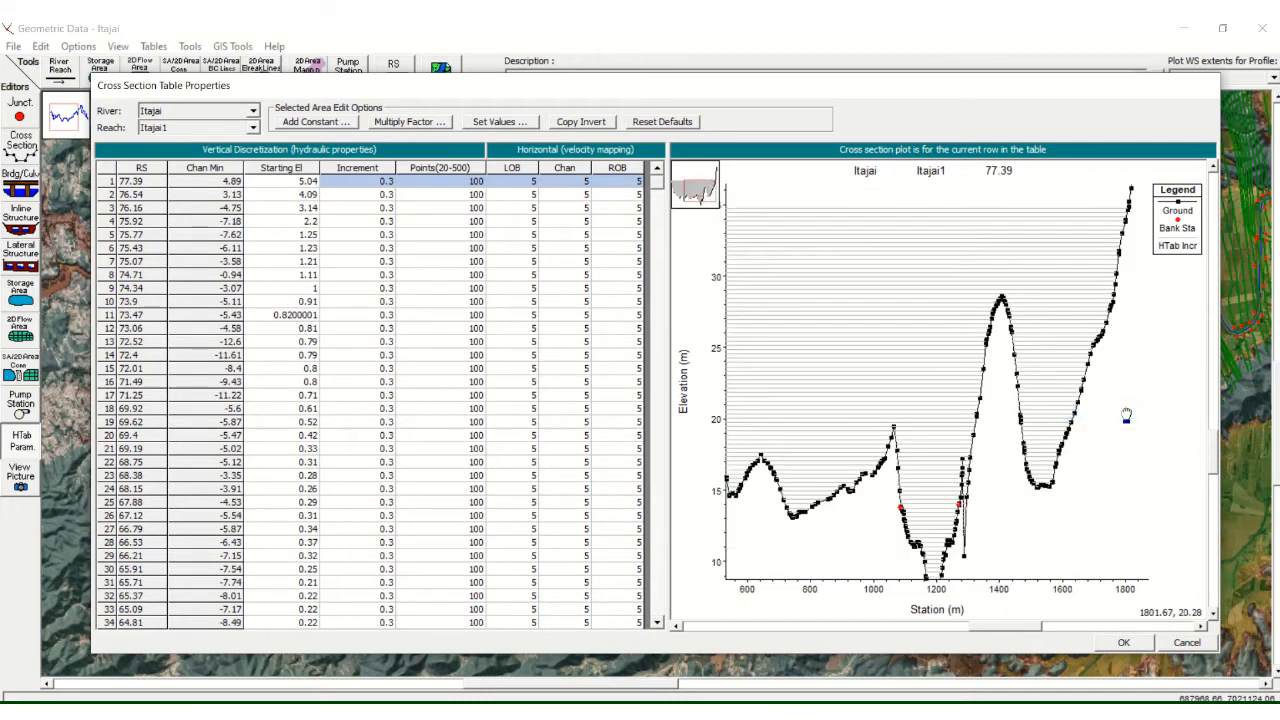
right_click(1017, 493)
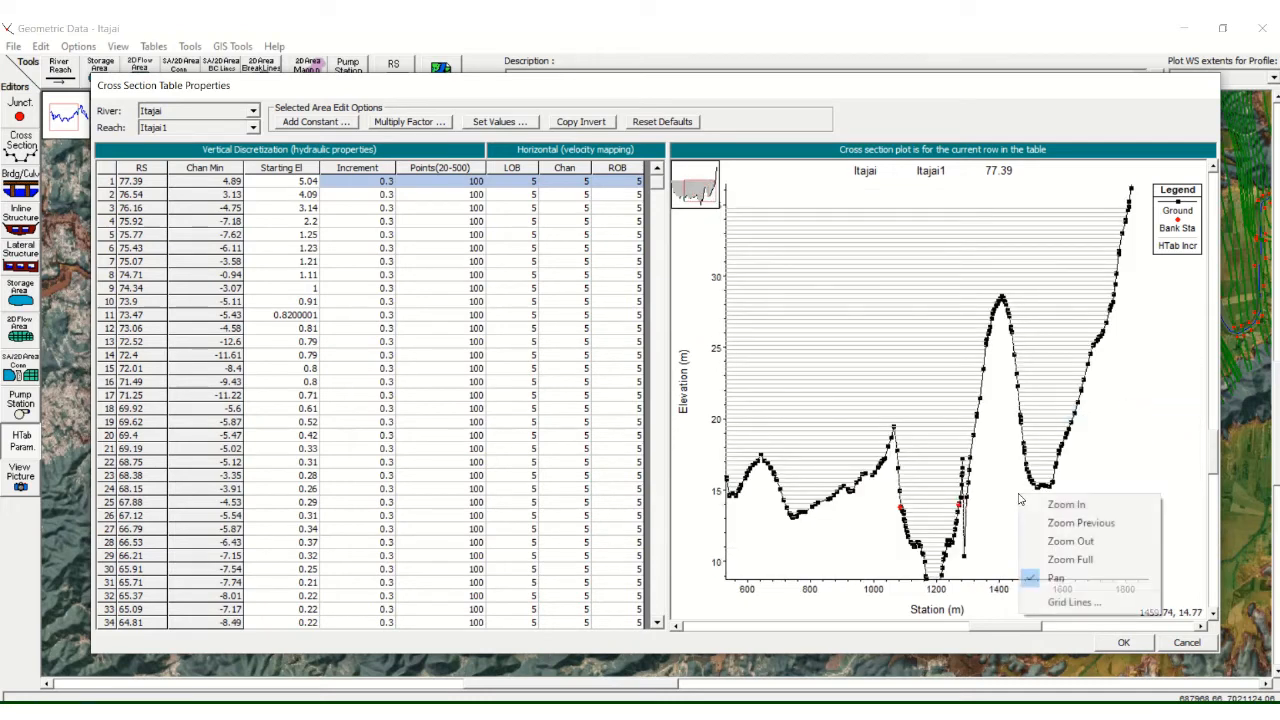
left_click(1057, 540)
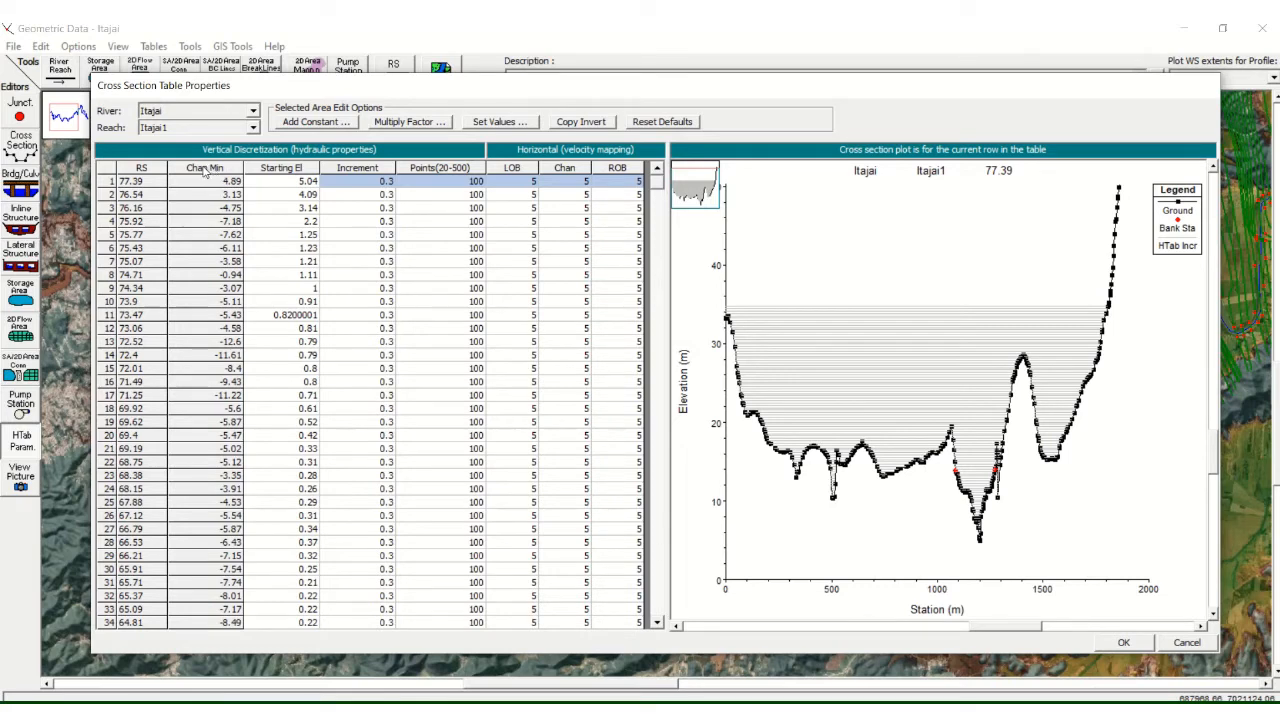
Step: Review the minimum channel elevation, starting elevation, increment and points values across all cross sections
left_click(204, 168)
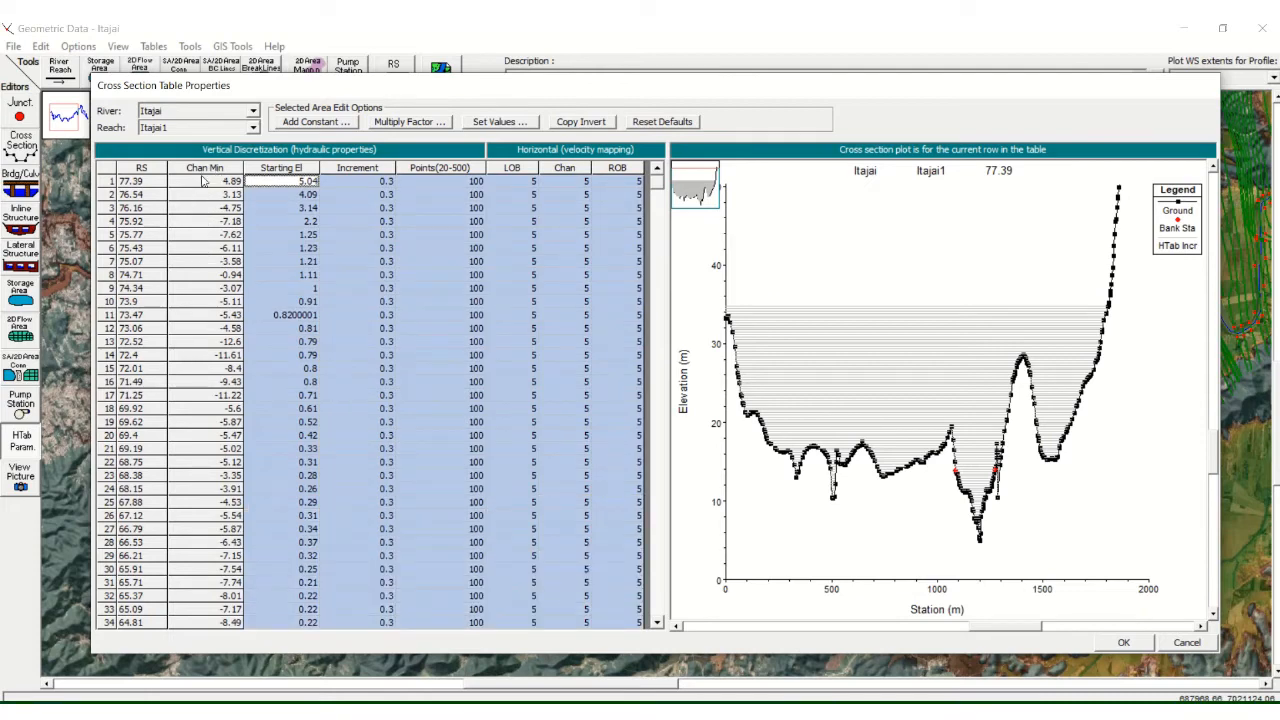
left_click(291, 170)
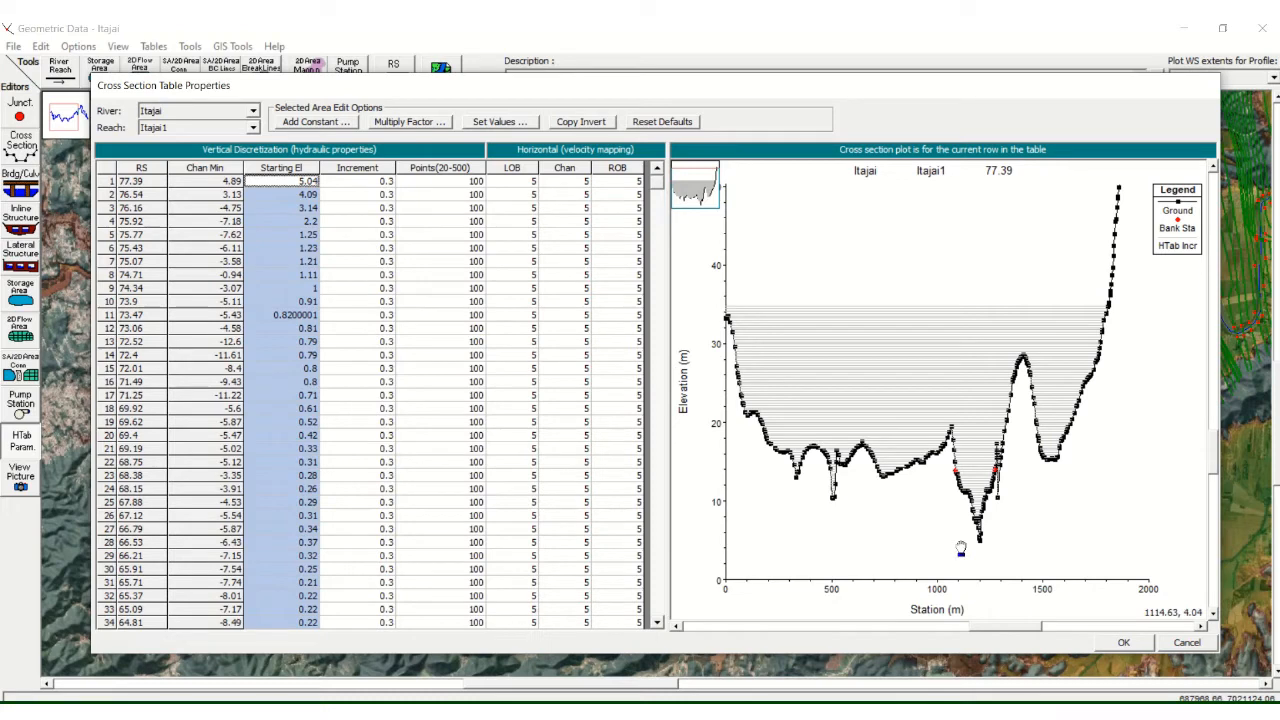
left_click(356, 168)
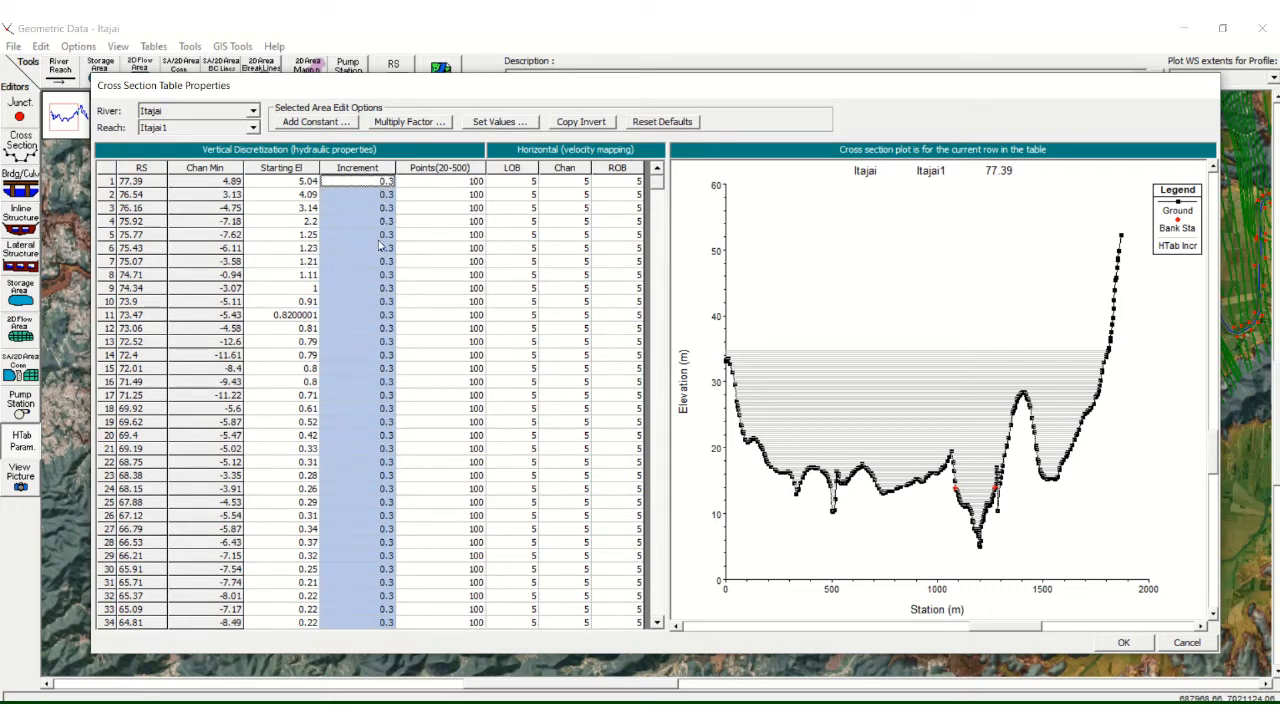
left_click(459, 170)
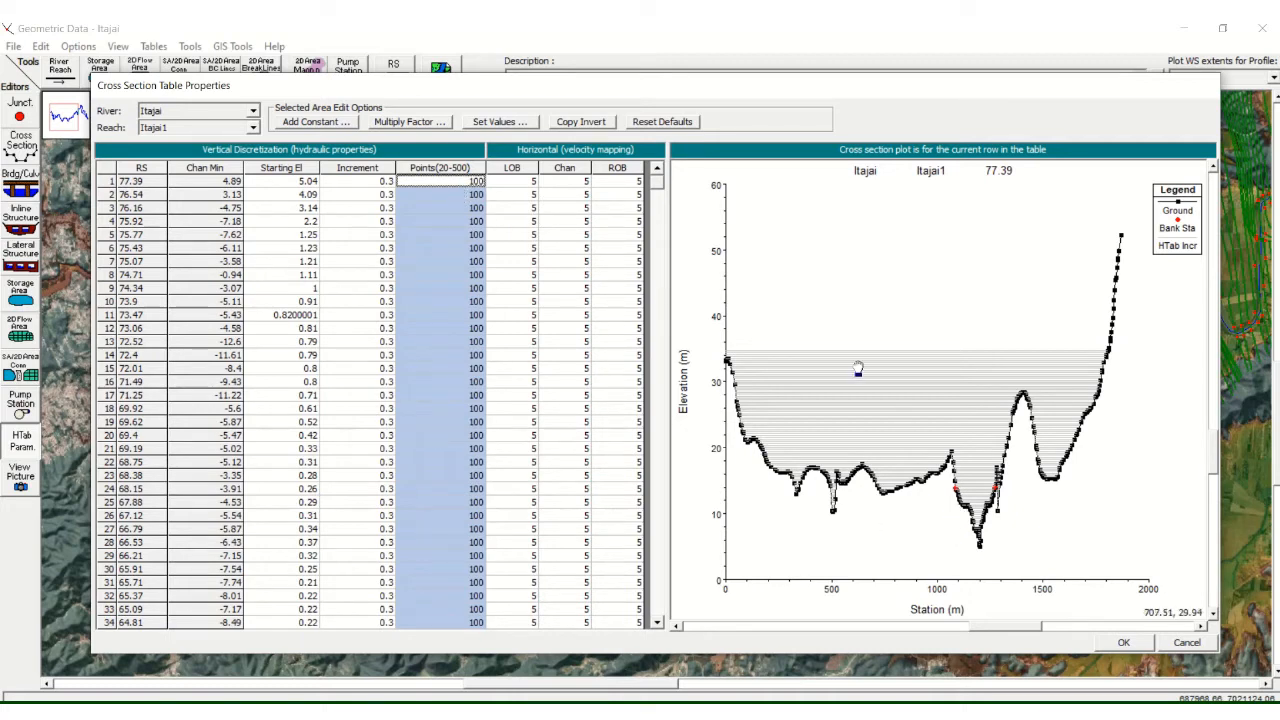
left_click(692, 483)
Step: Check the plots of stations 77.39, 76.54 and 68.38, and examine where the table increments start in 68.38's channel bottom
left_click(110, 190)
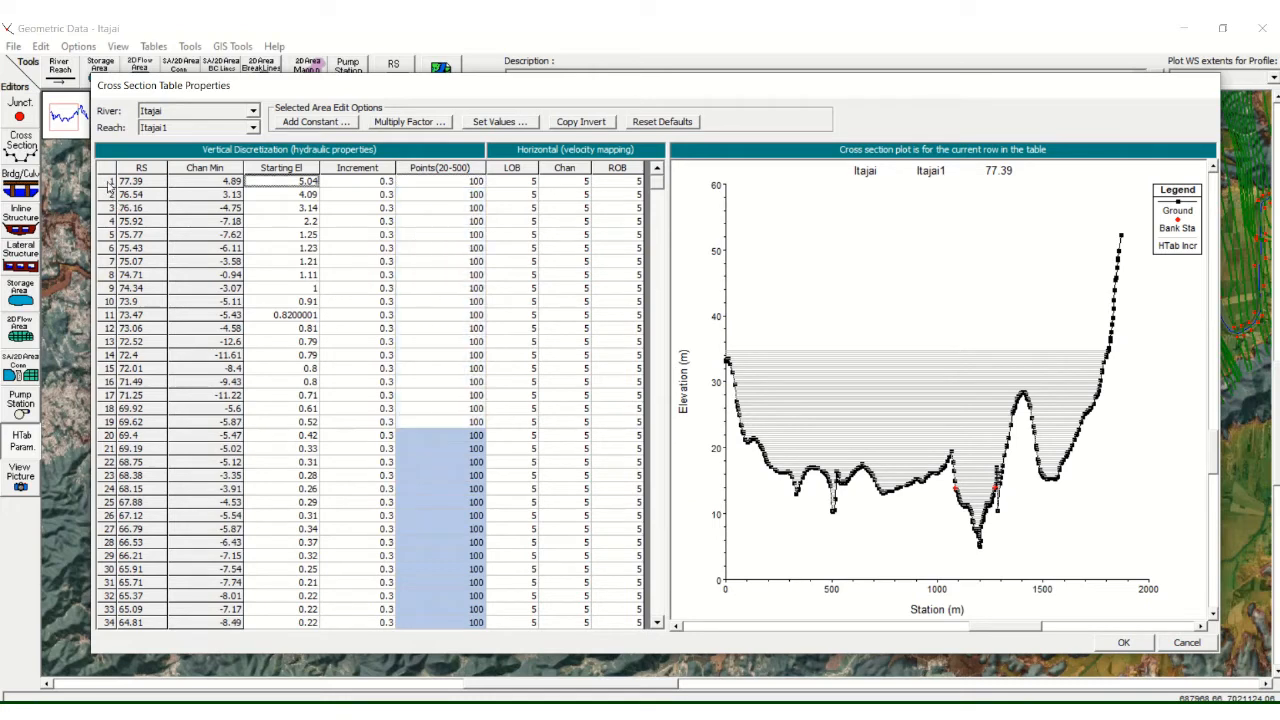
left_click(111, 195)
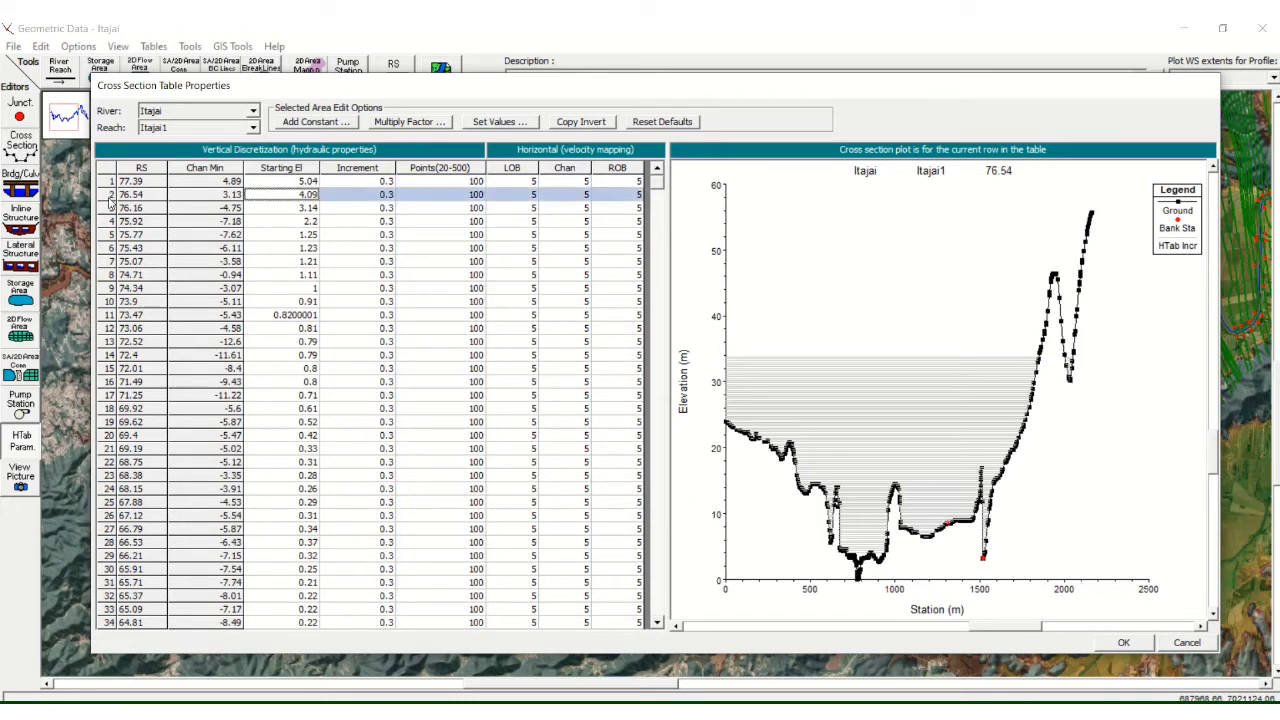
left_click(109, 477)
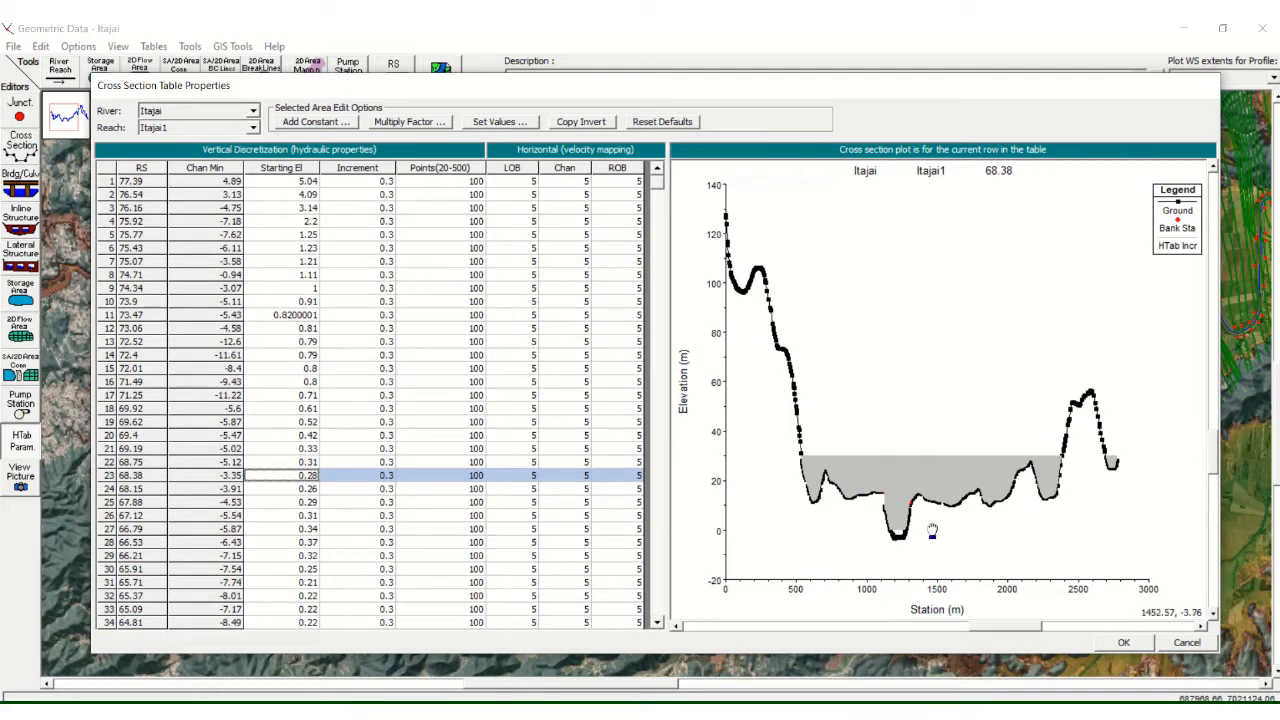
right_click(746, 489)
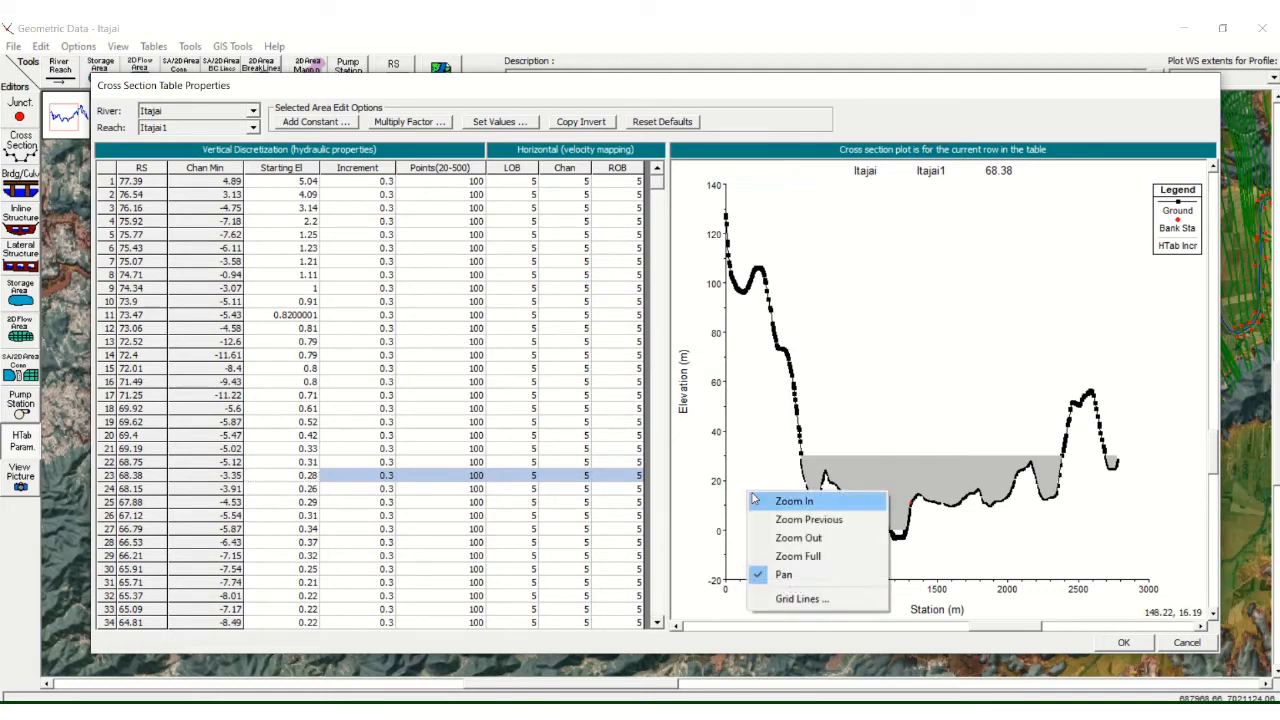
left_click(755, 498)
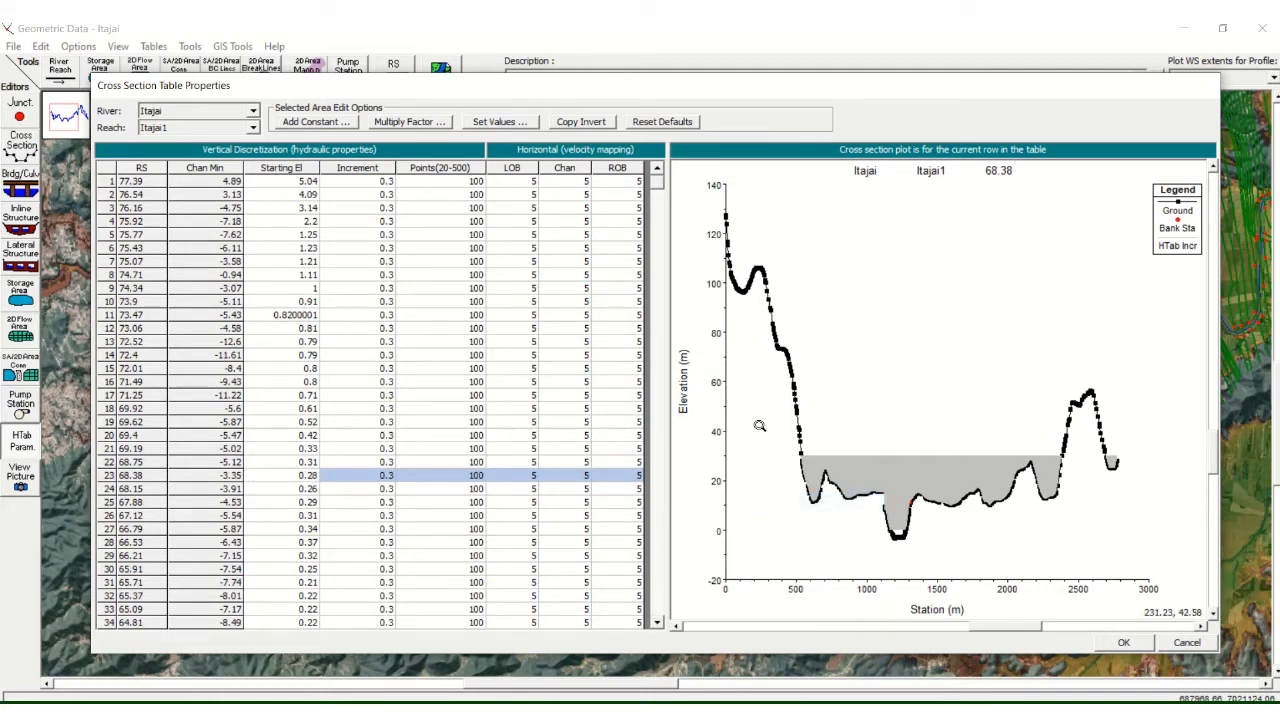
left_click_drag(759, 426, 1130, 548)
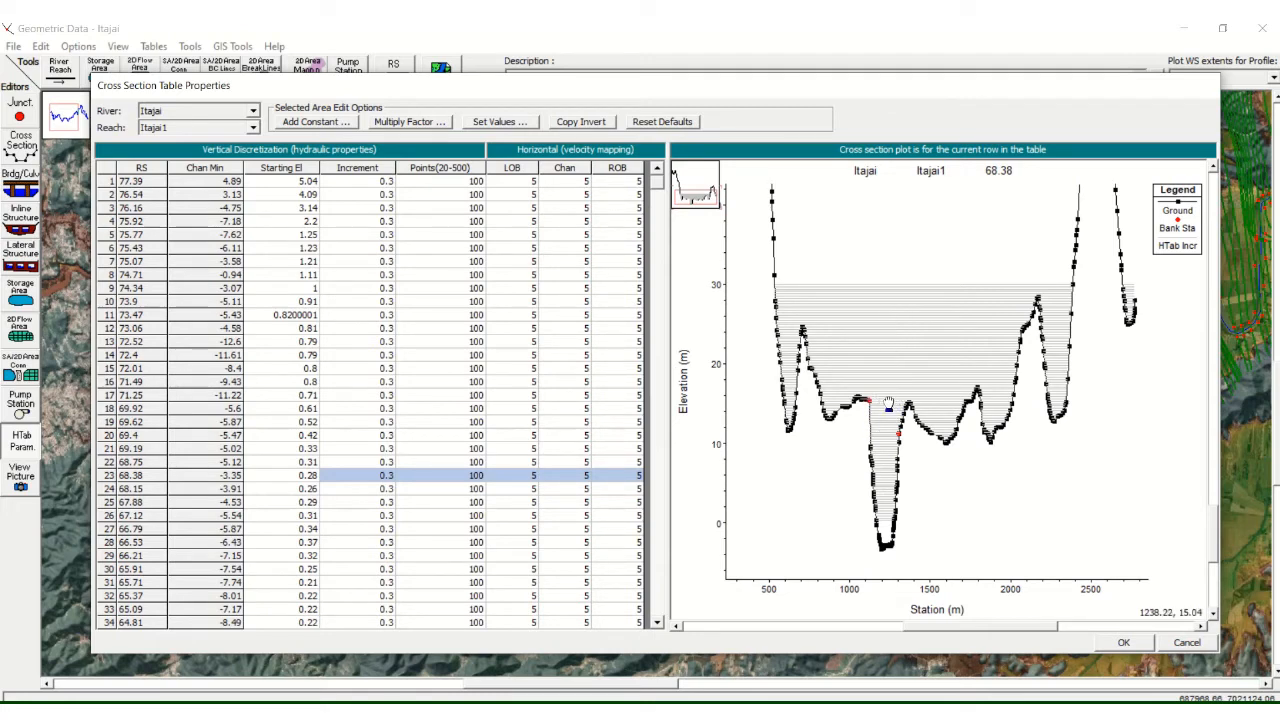
left_click_drag(881, 404, 909, 400)
right_click(820, 525)
left_click(836, 534)
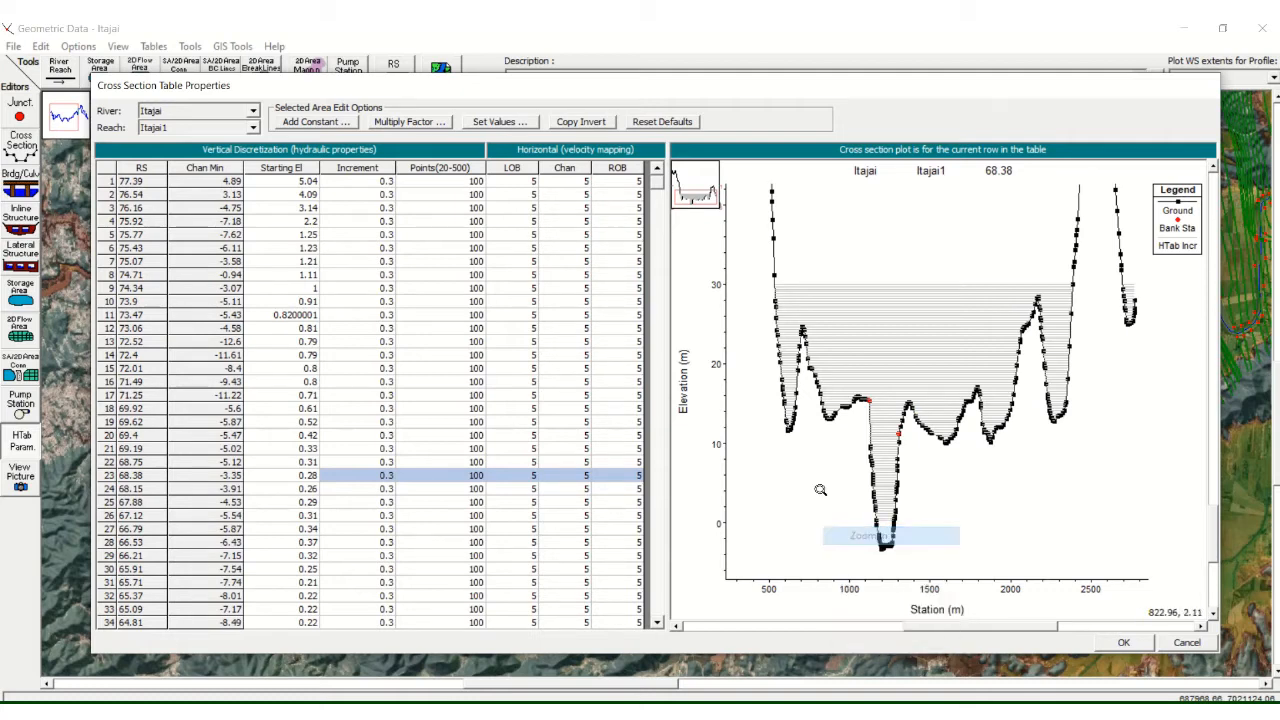
left_click_drag(819, 467, 936, 560)
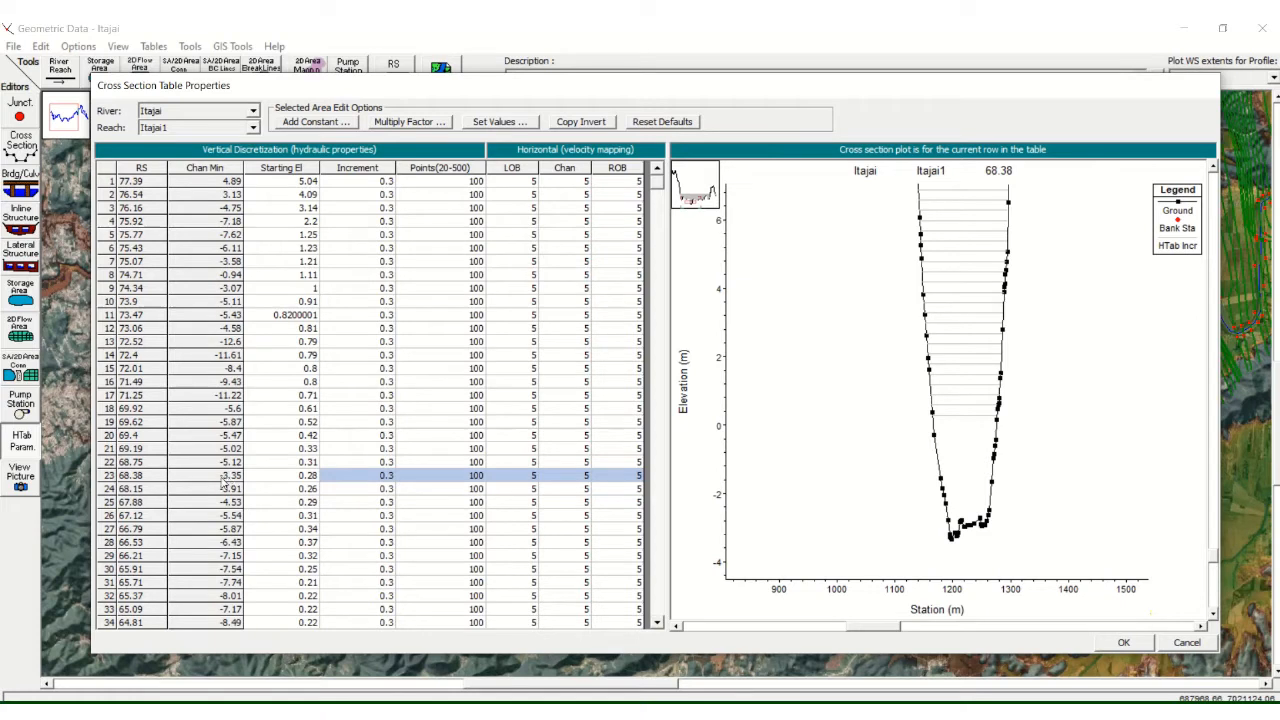
Step: Set the starting elevation of cross section 68.38 to -3.35 and refresh its plot
left_click(294, 477)
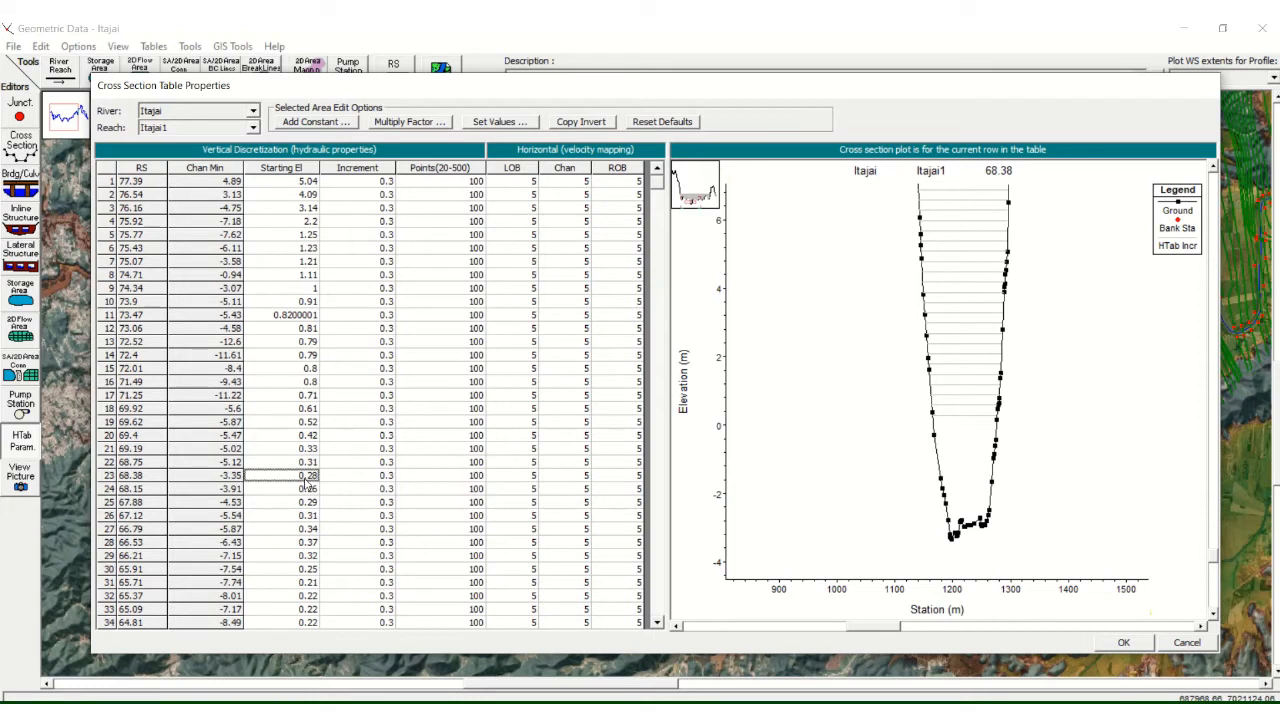
left_click(300, 477)
left_click_drag(299, 480, 342, 485)
type("-0.28")
left_click(366, 477)
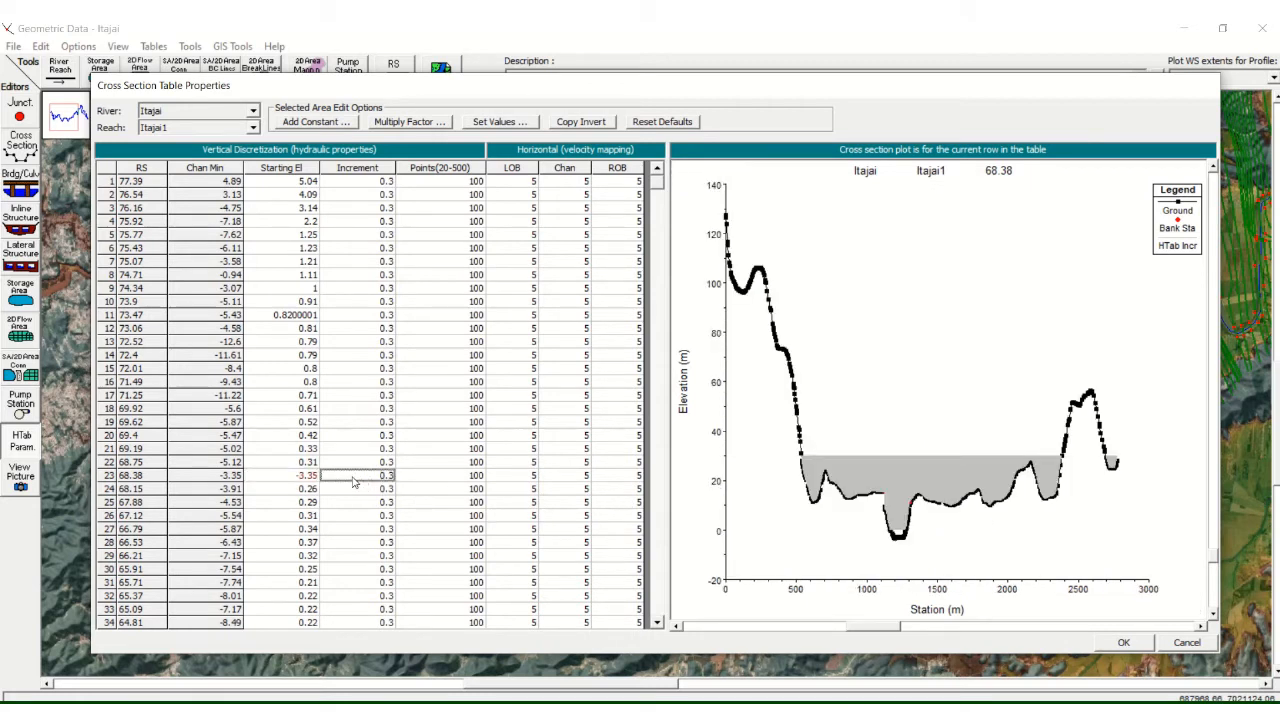
left_click(310, 477)
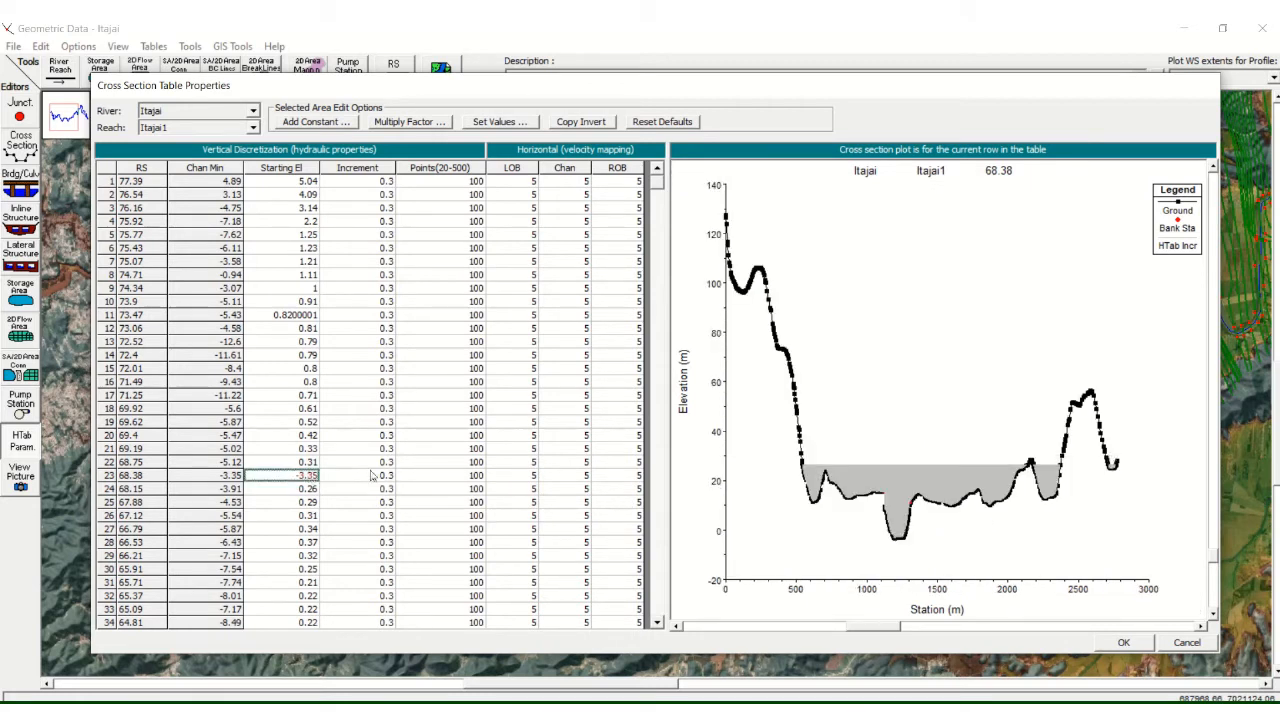
Step: Examine the table increments in the channel bottom of the 68.38 plot up close, then zoom back out to the wider section
right_click(722, 480)
left_click(768, 487)
left_click_drag(787, 455, 1073, 544)
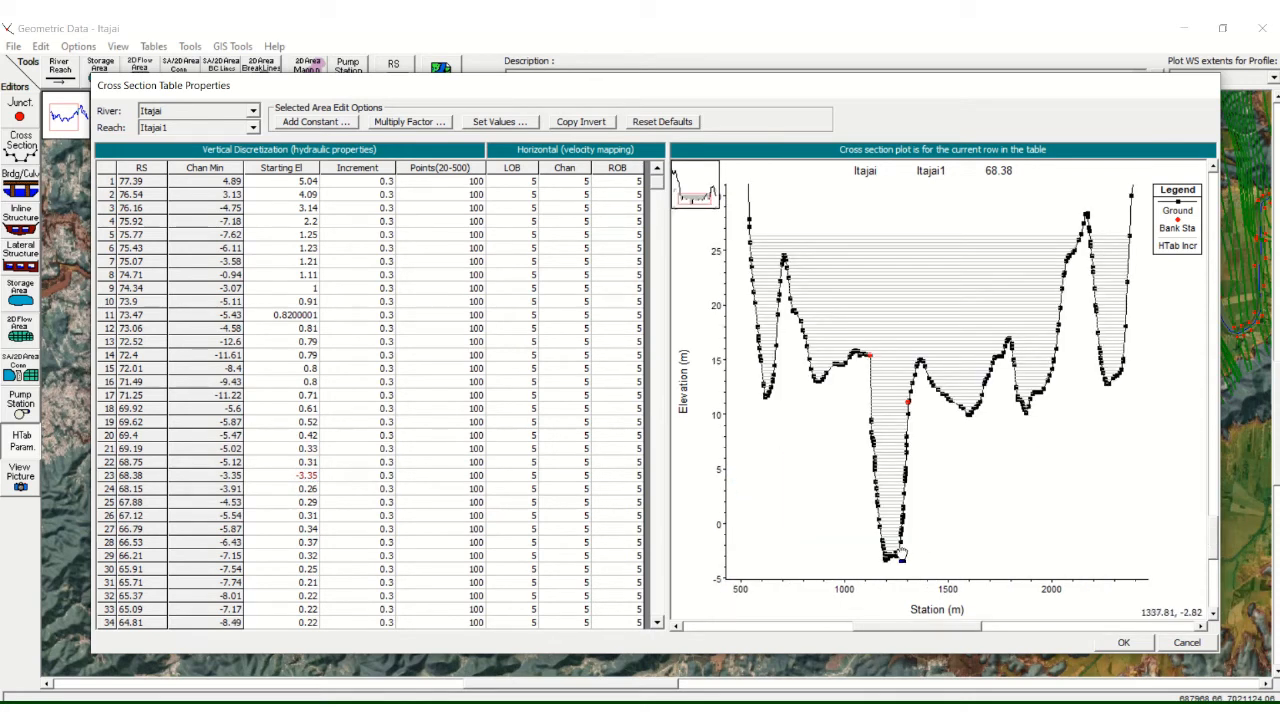
right_click(810, 507)
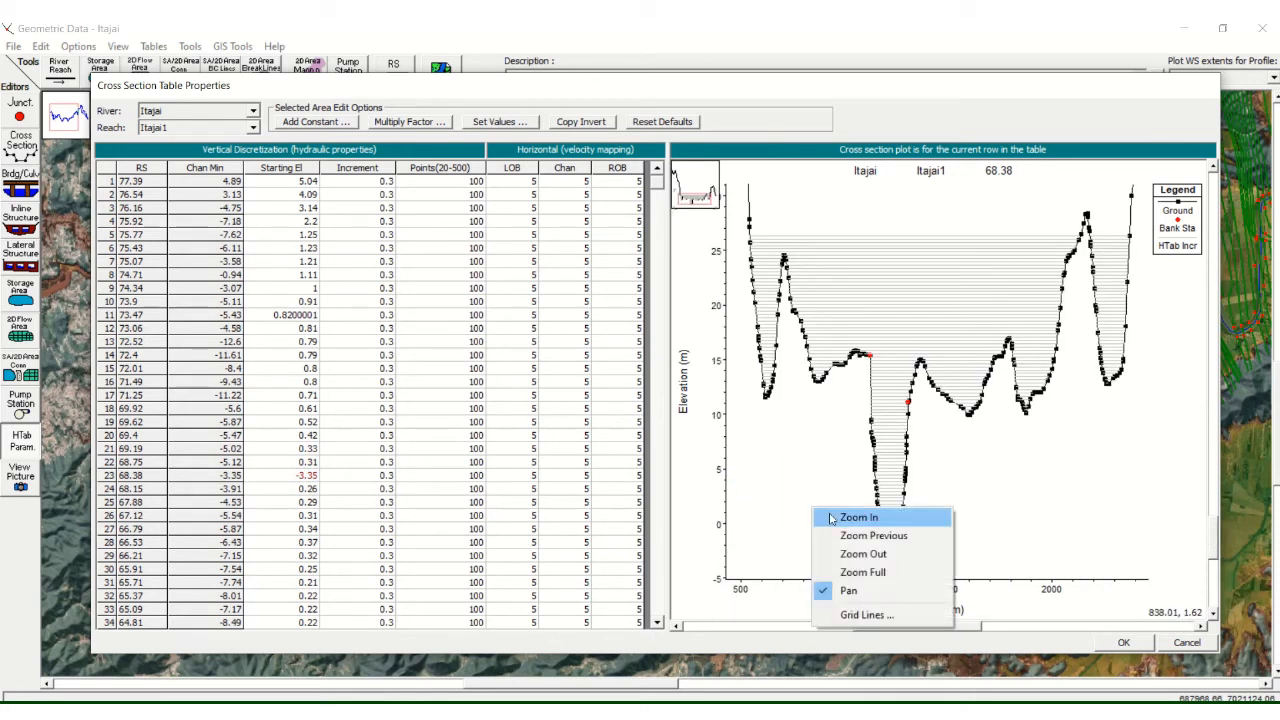
left_click(834, 518)
left_click_drag(1015, 541, 1056, 573)
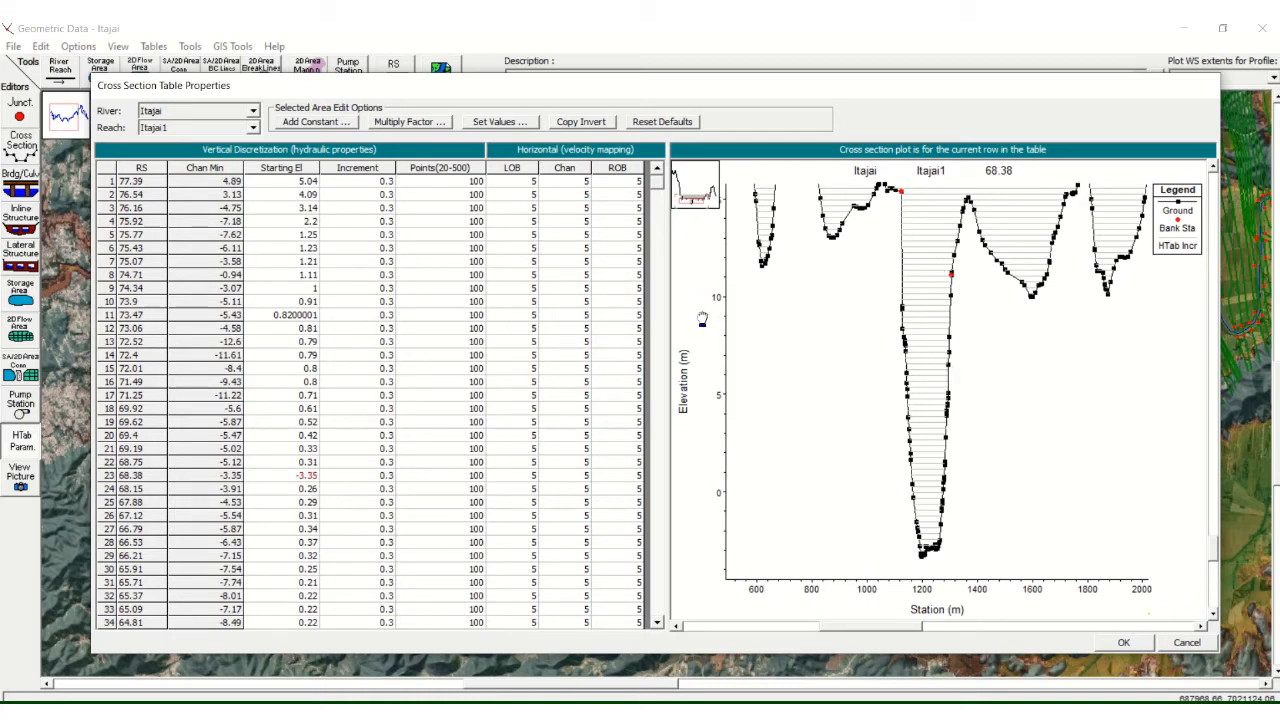
right_click(764, 366)
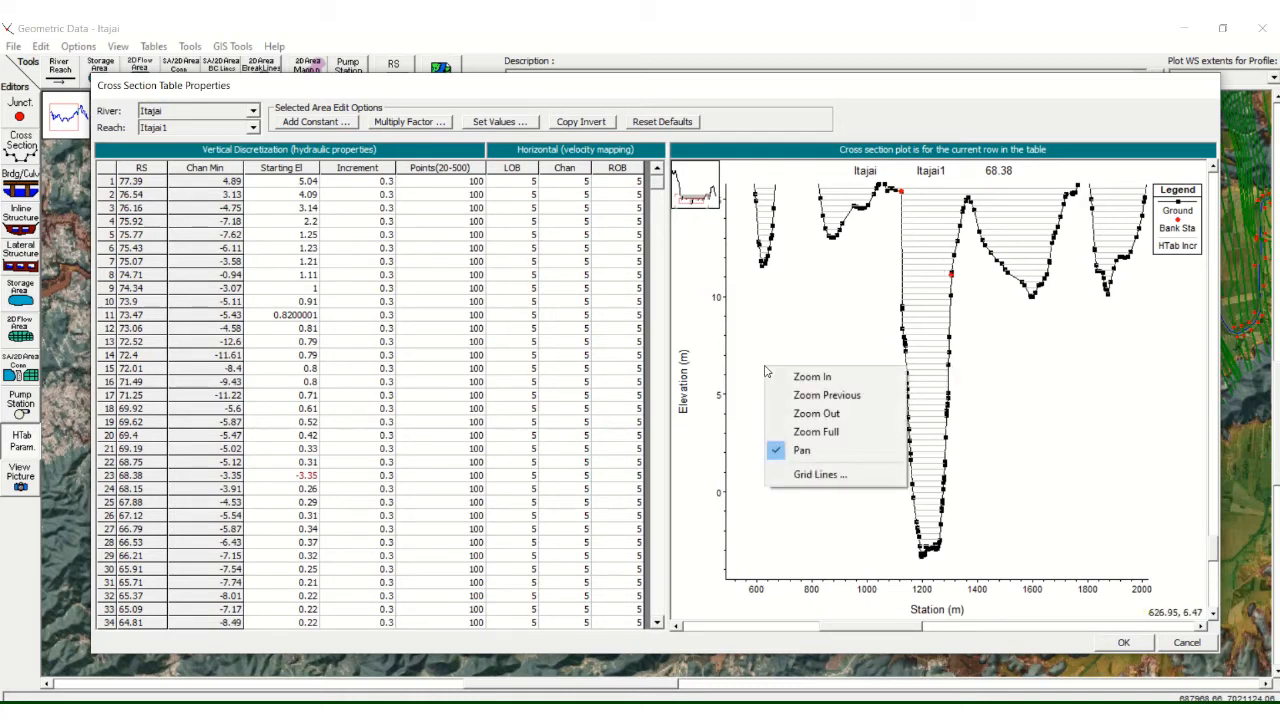
left_click(828, 414)
right_click(821, 375)
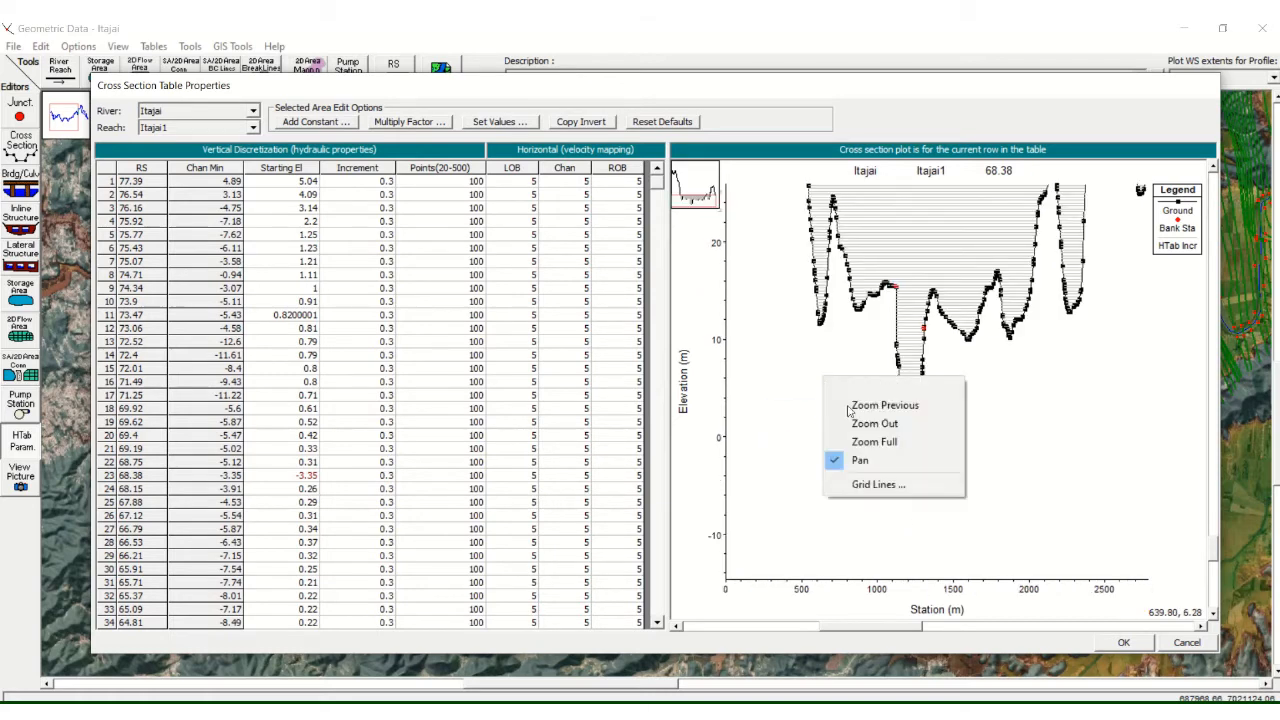
left_click(852, 424)
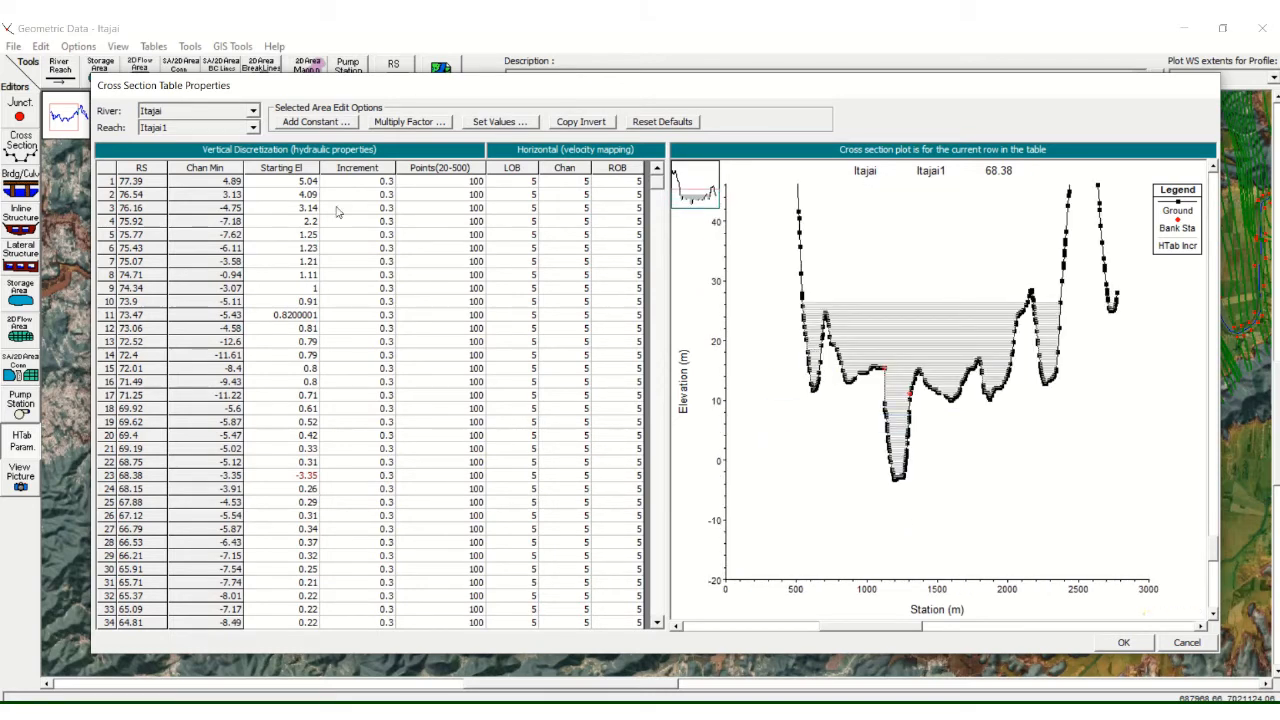
Step: List the cross sections of all rivers and copy the channel invert into the starting elevation of every one
left_click(297, 170)
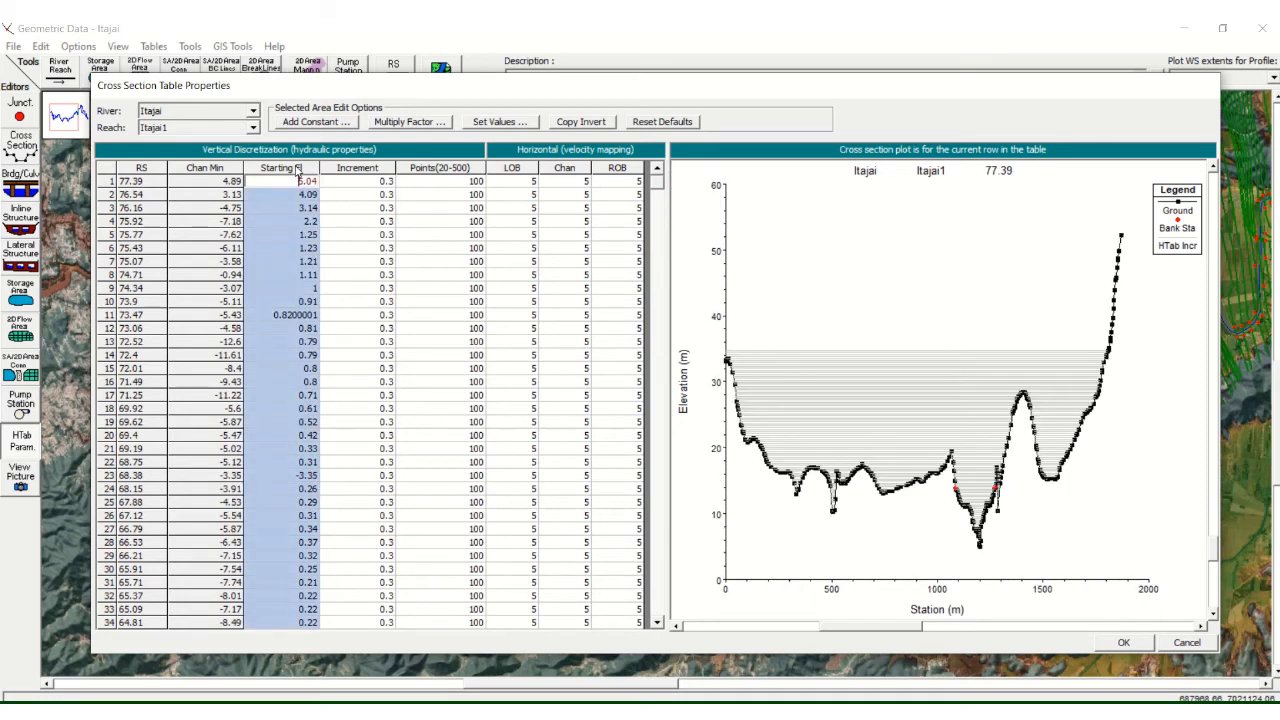
left_click(253, 111)
left_click(190, 127)
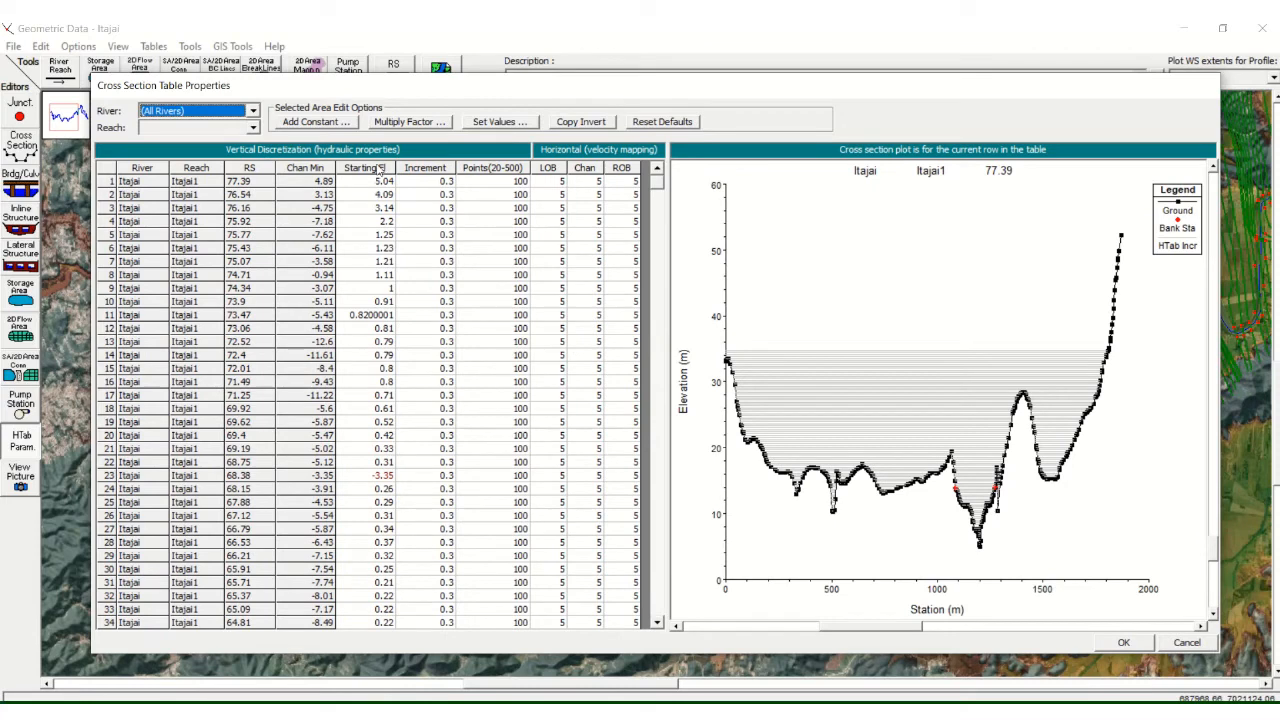
left_click(379, 170)
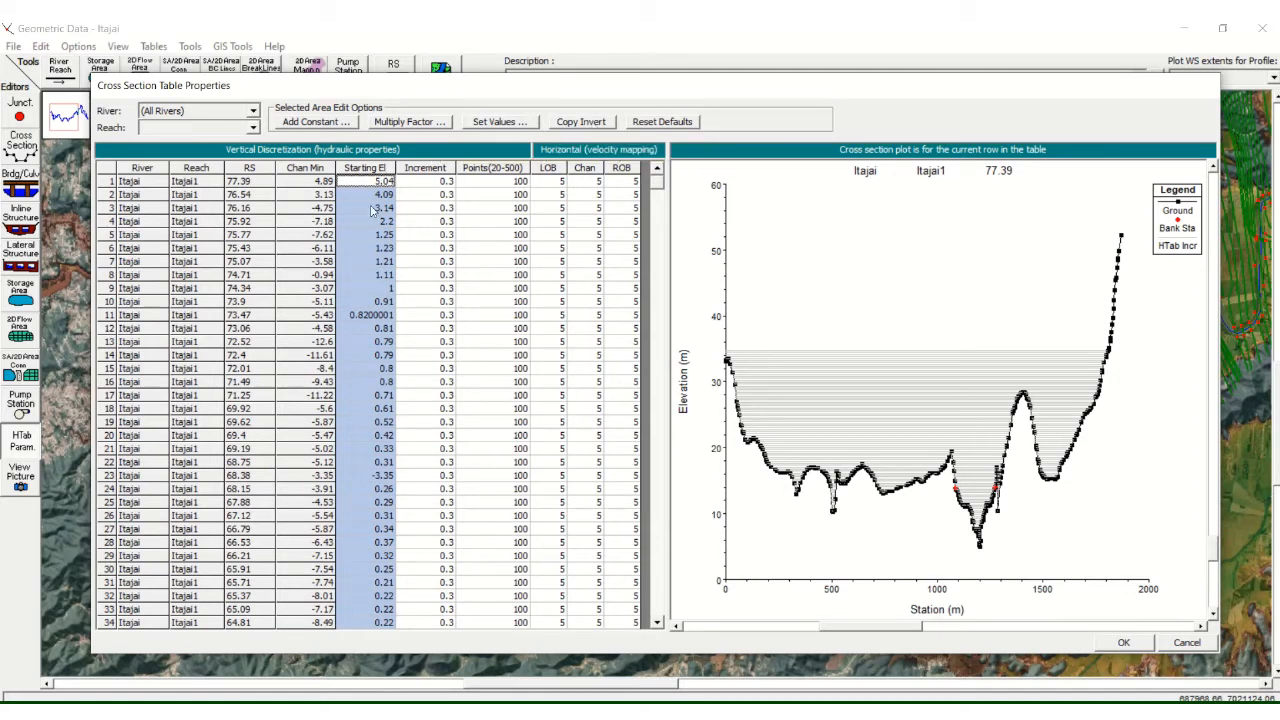
left_click(305, 171)
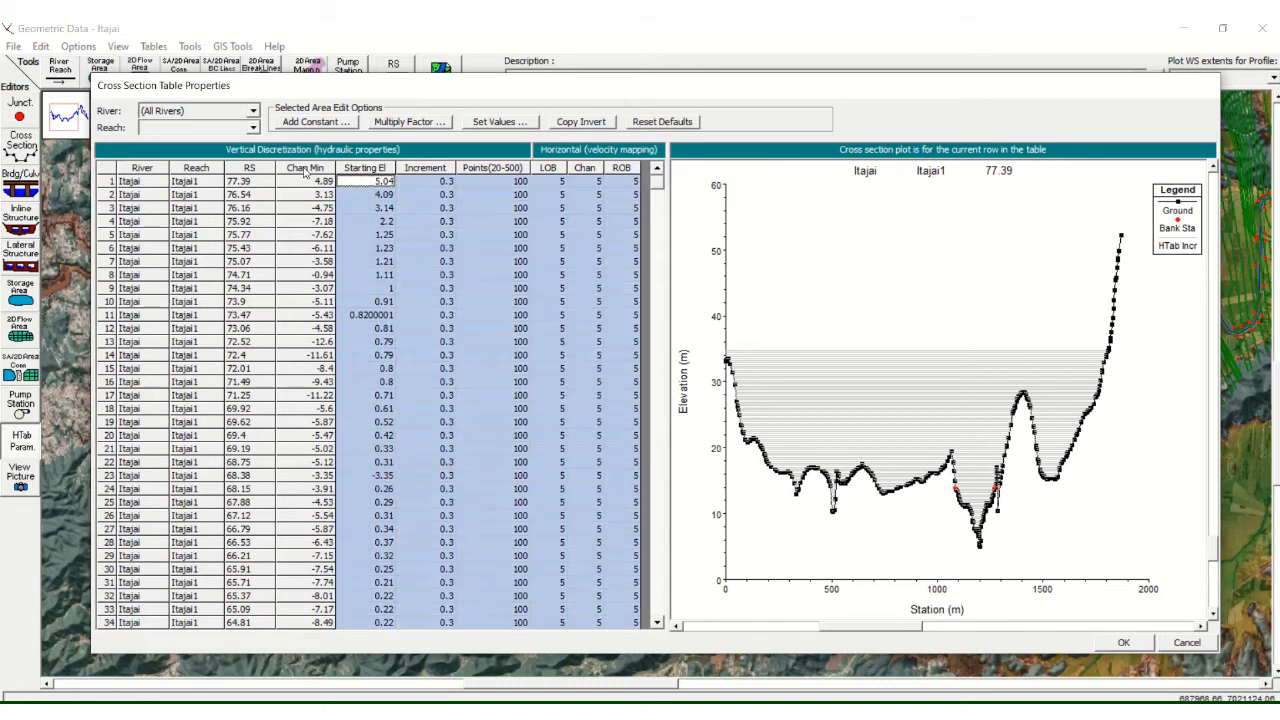
left_click(356, 170)
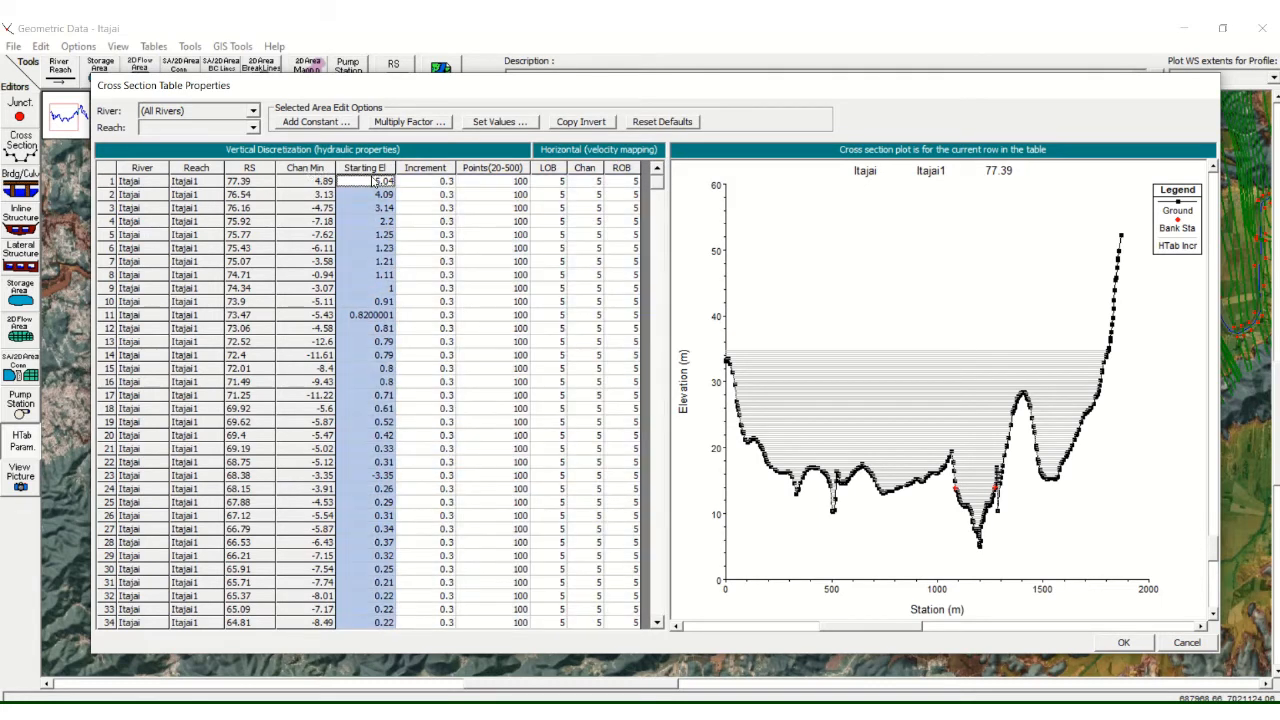
left_click(587, 123)
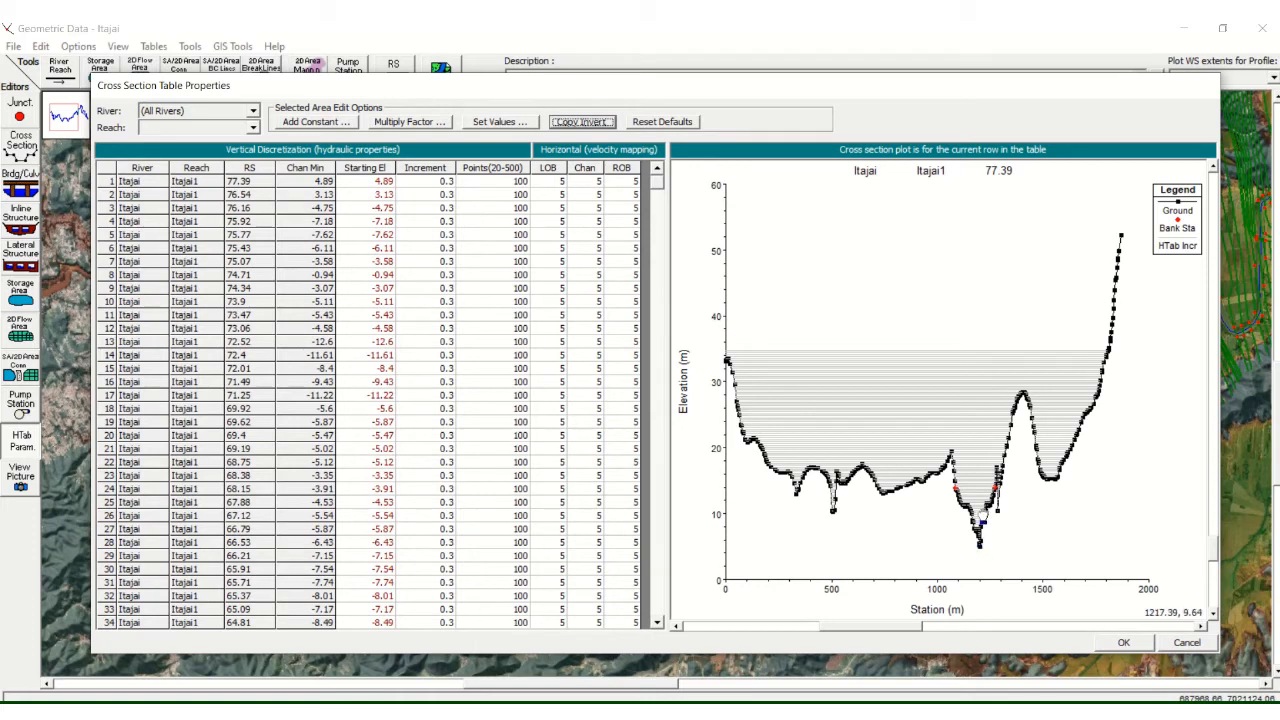
Step: Set the increment of all cross sections to 0.2
left_click(428, 170)
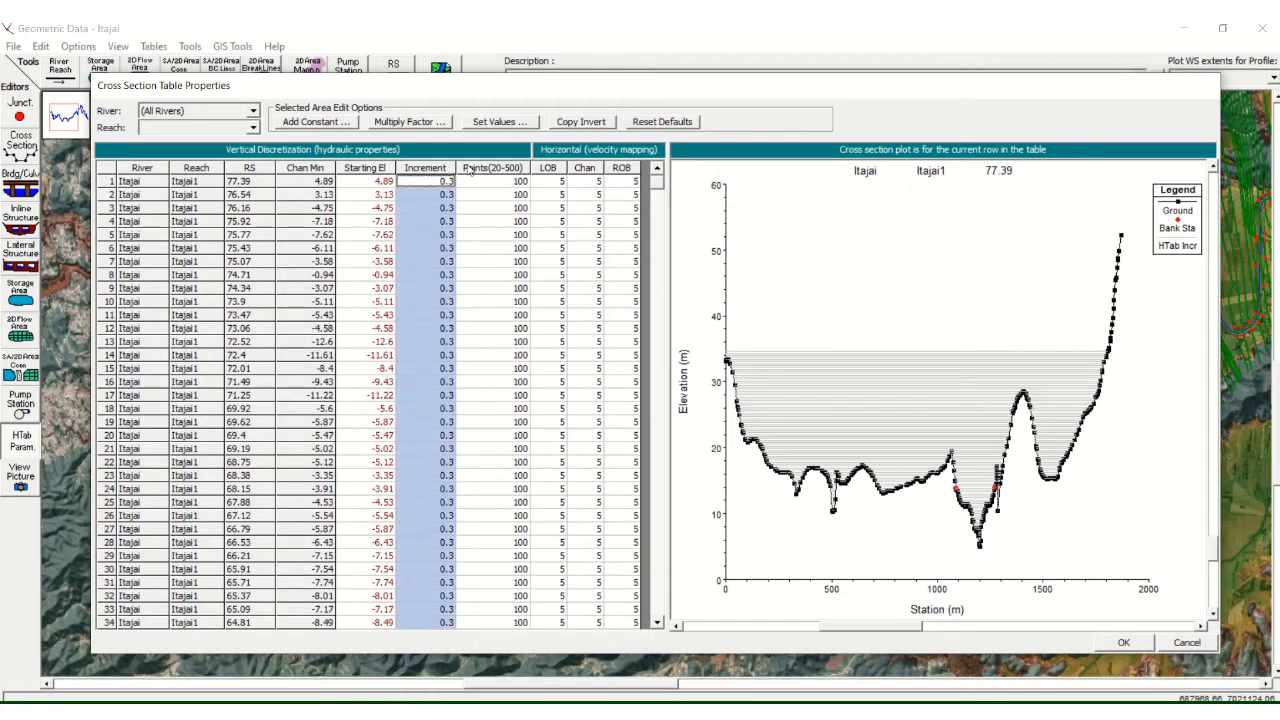
left_click(483, 170)
left_click(435, 169)
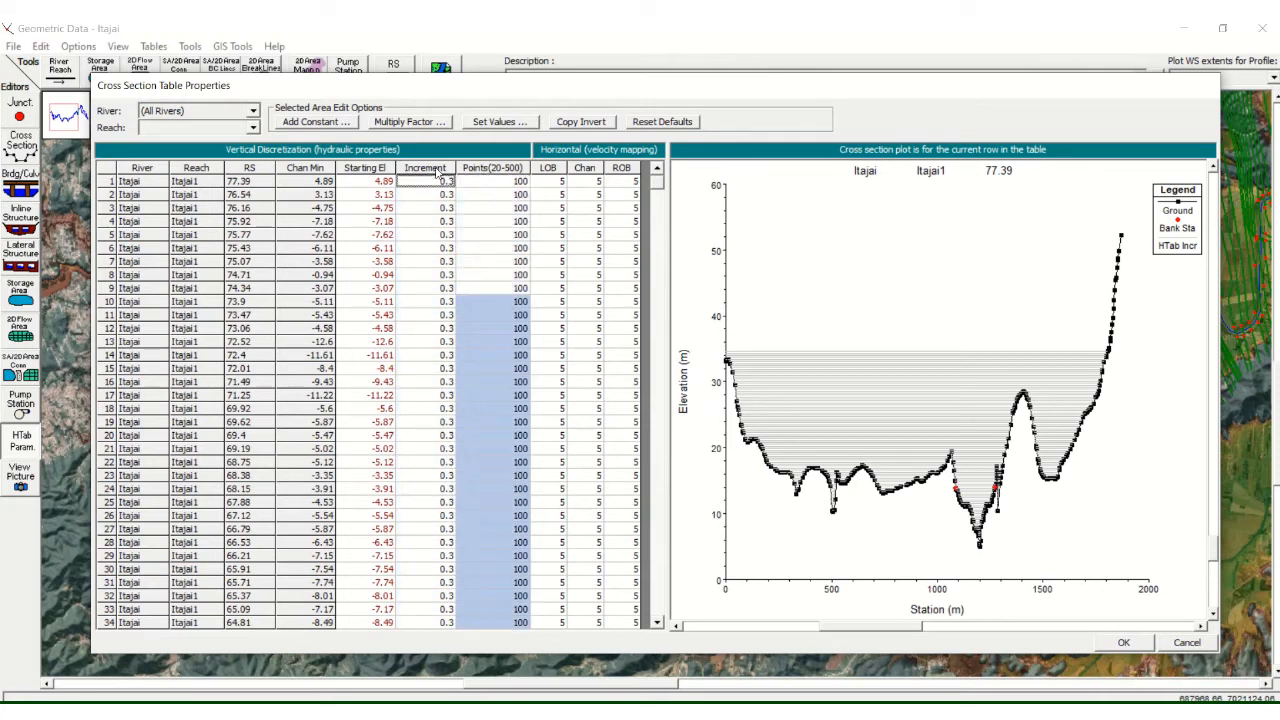
left_click(480, 171)
left_click(481, 171)
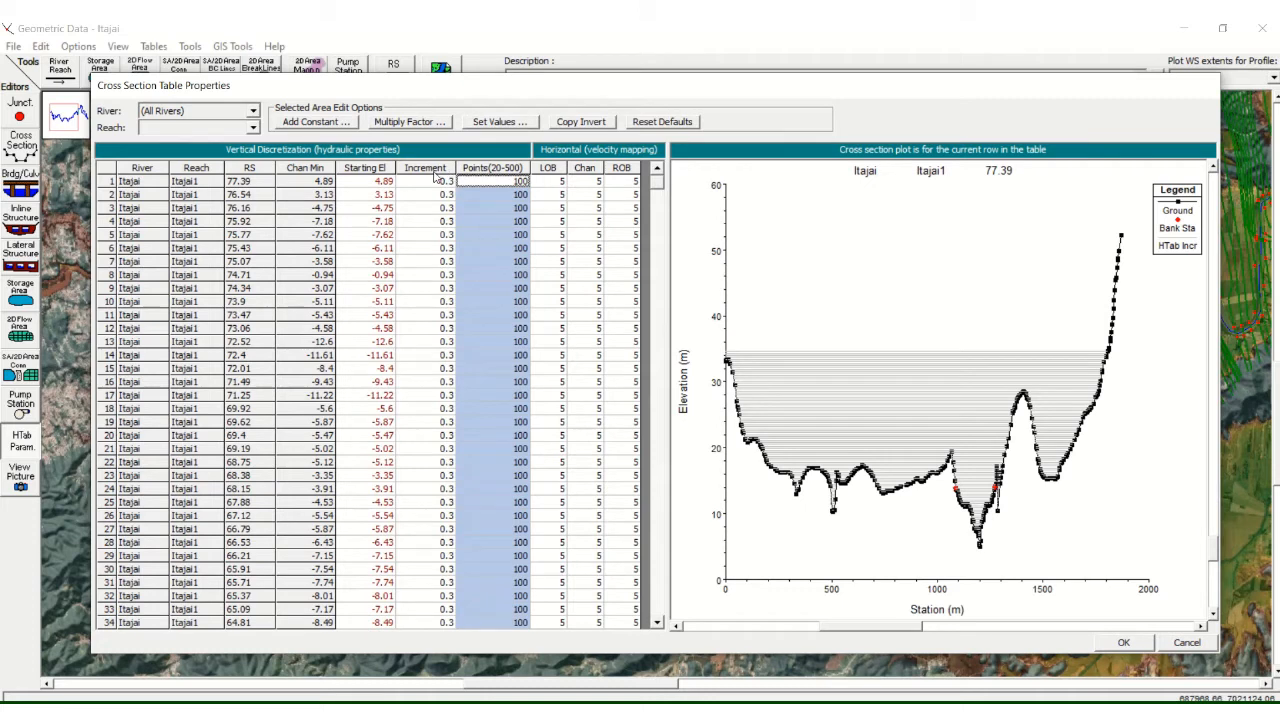
left_click(436, 170)
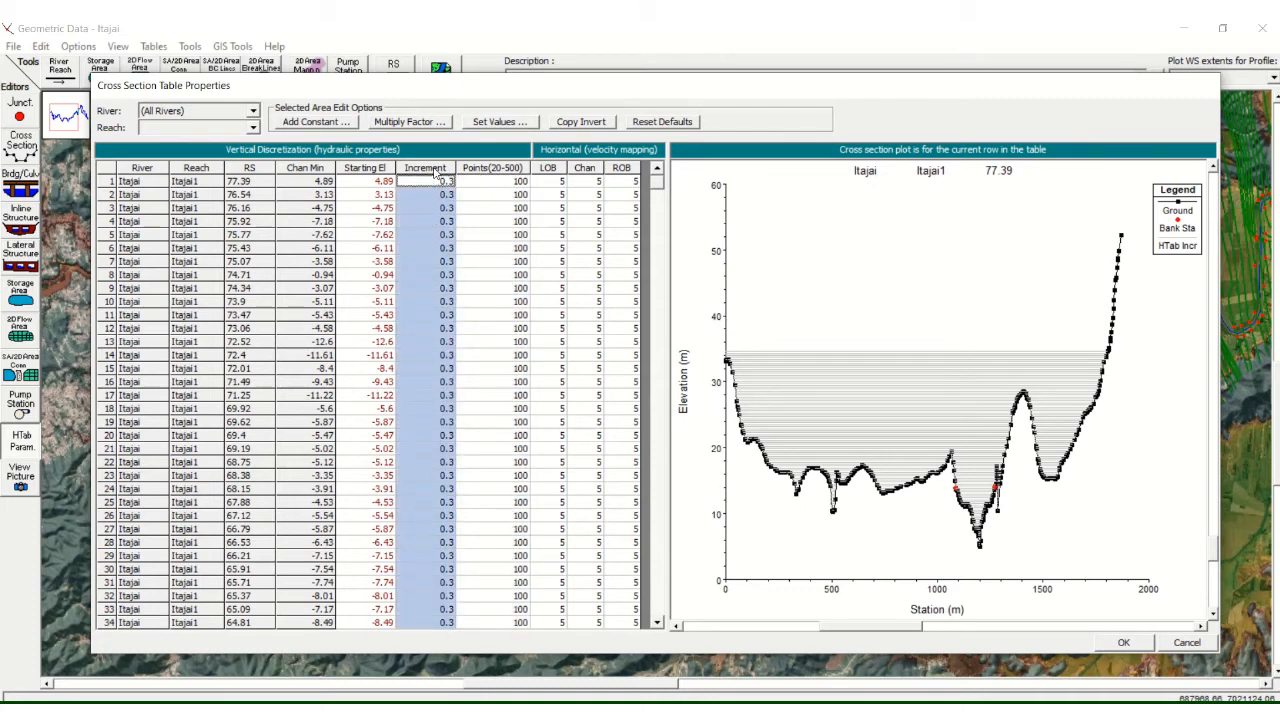
left_click(499, 122)
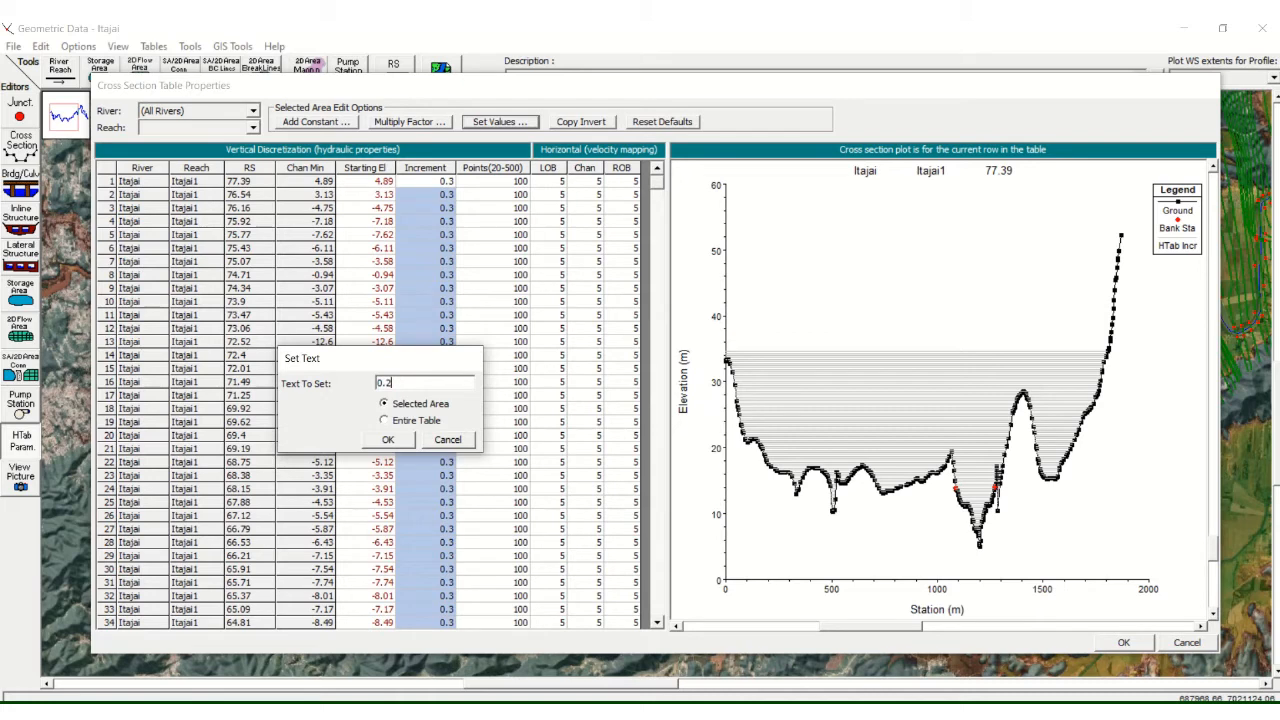
left_click(388, 440)
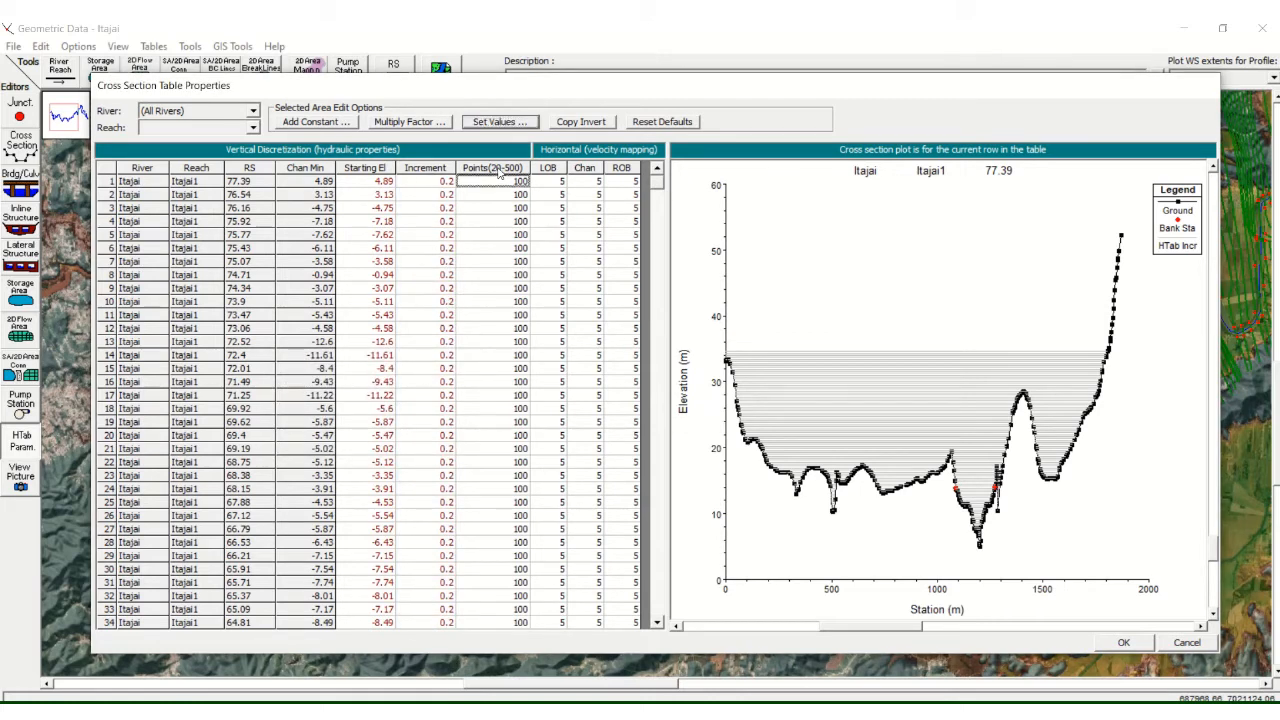
Step: Set the number of points to 150 for all cross sections and check the plots of stations 68.38 and 77.39
left_click(498, 169)
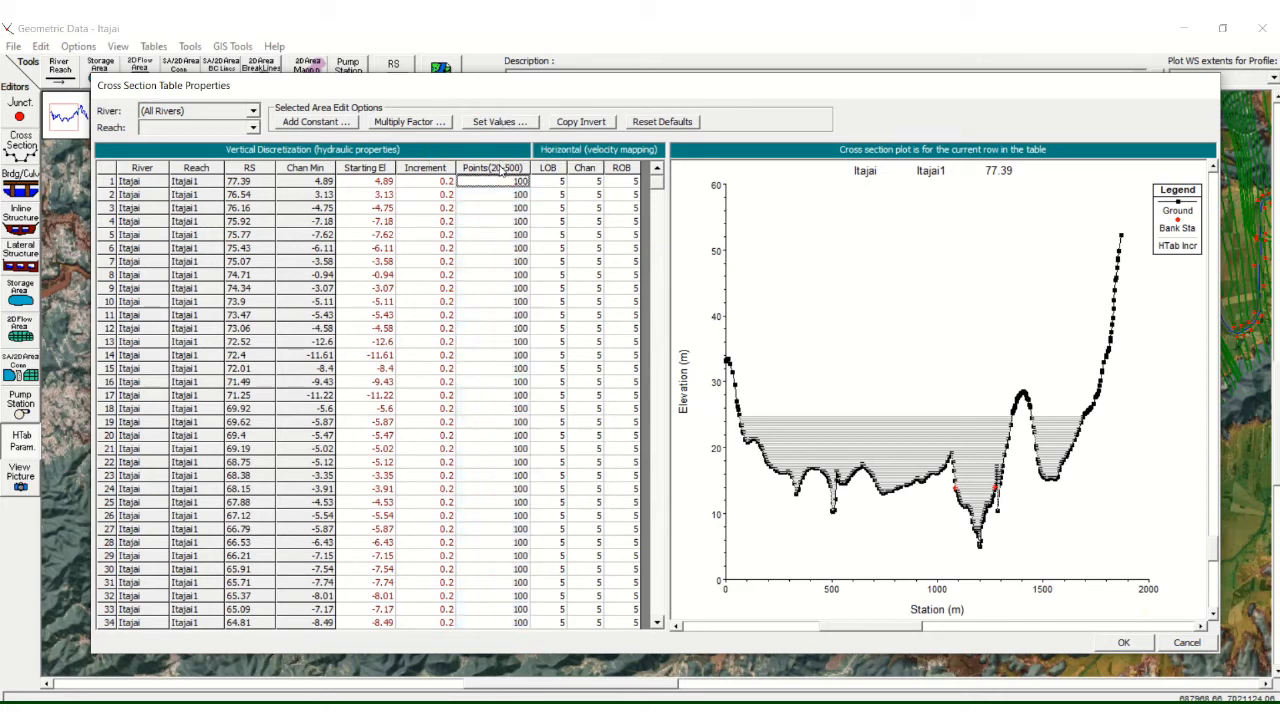
left_click(519, 124)
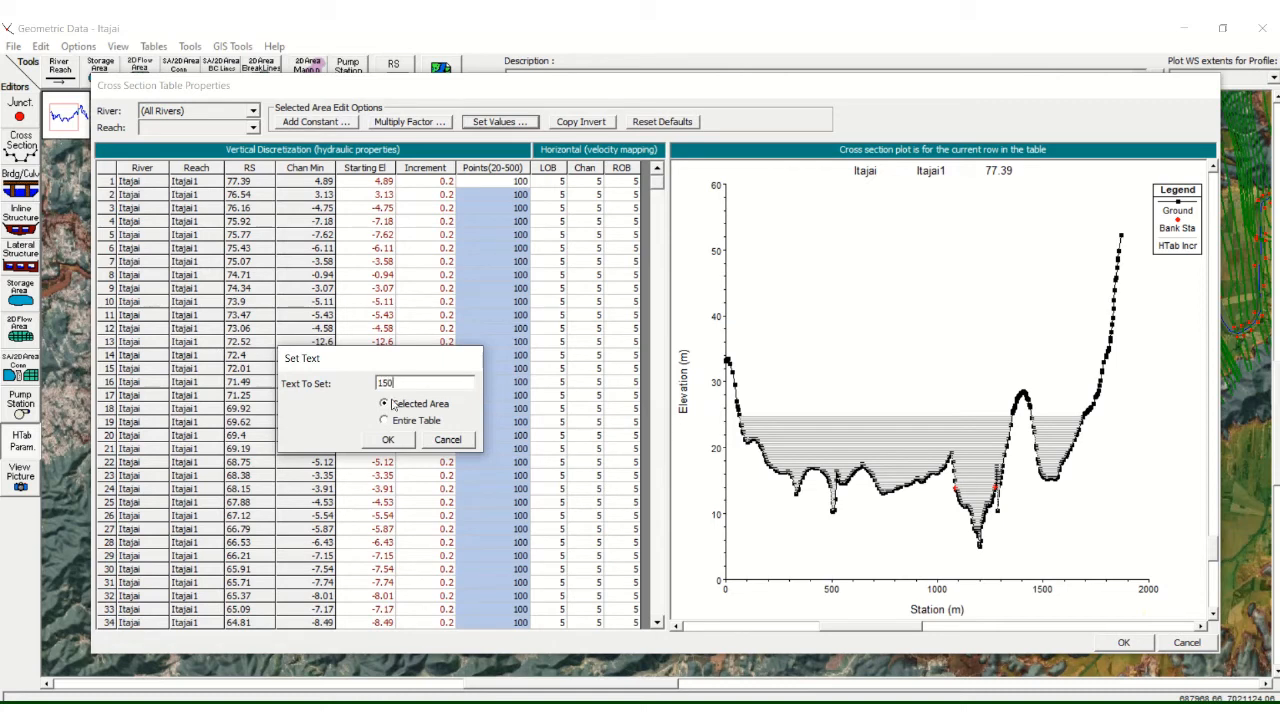
left_click(399, 446)
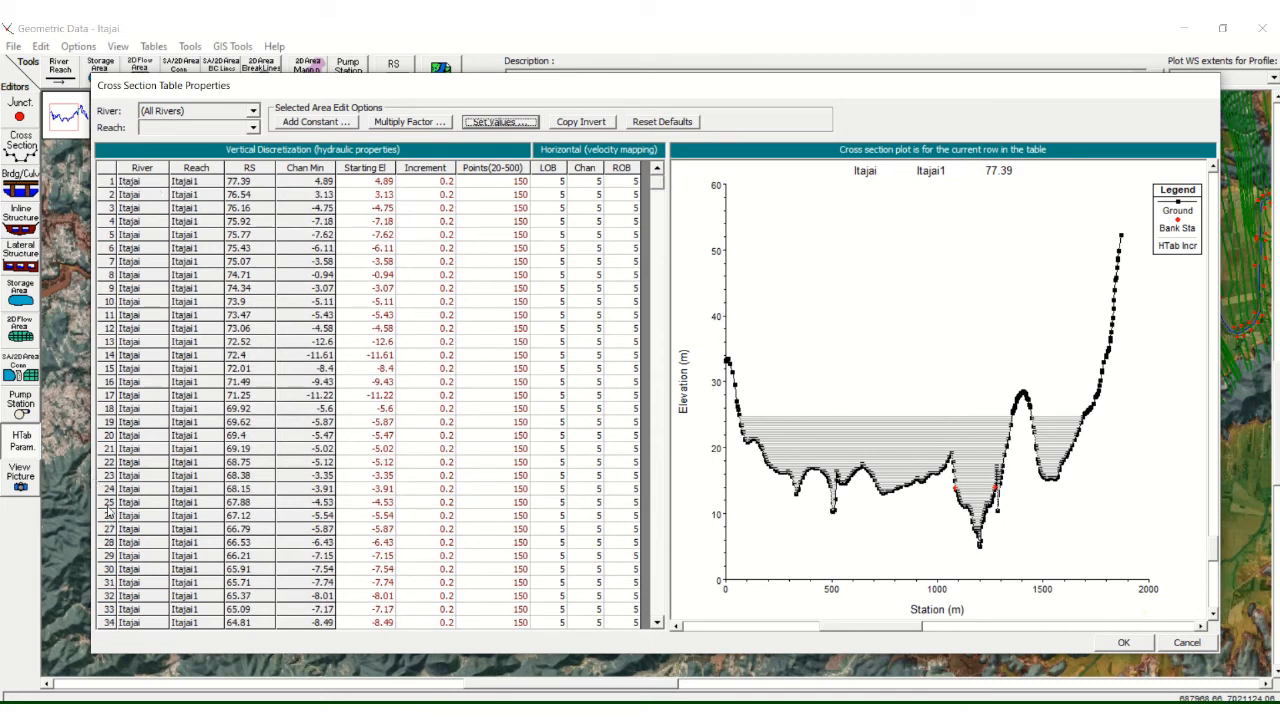
left_click(109, 477)
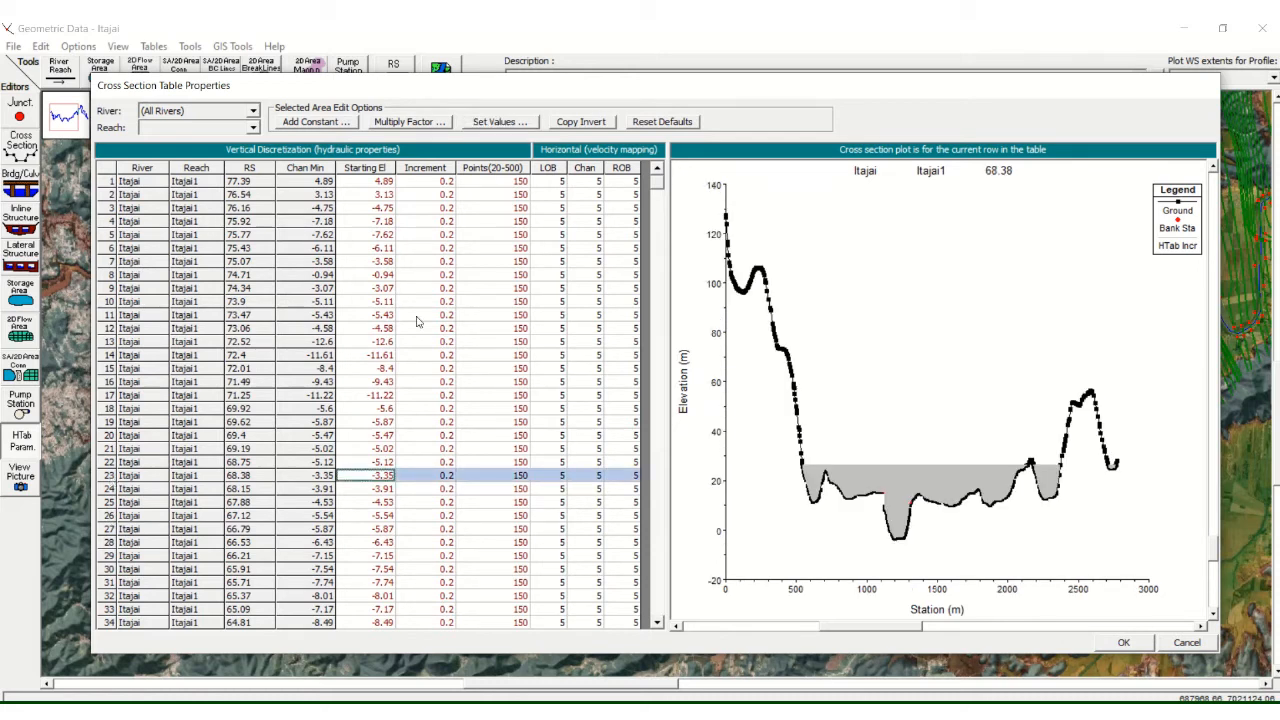
left_click(500, 170)
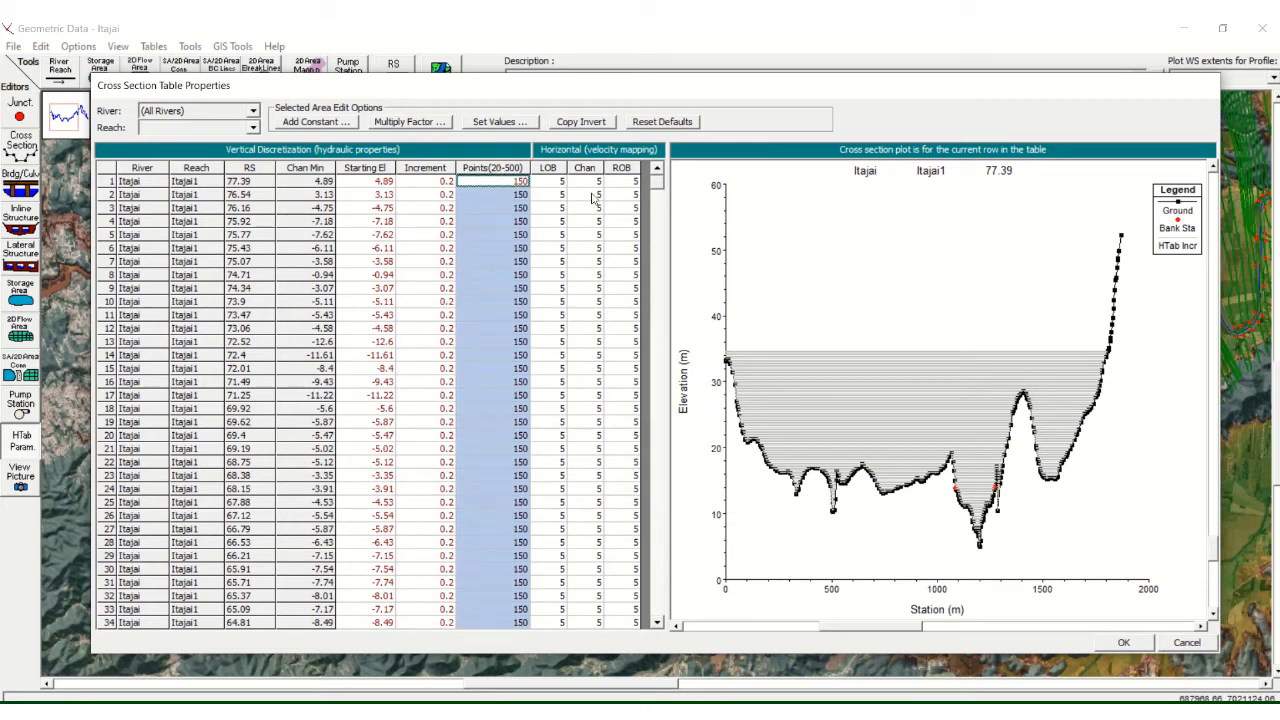
left_click(114, 181)
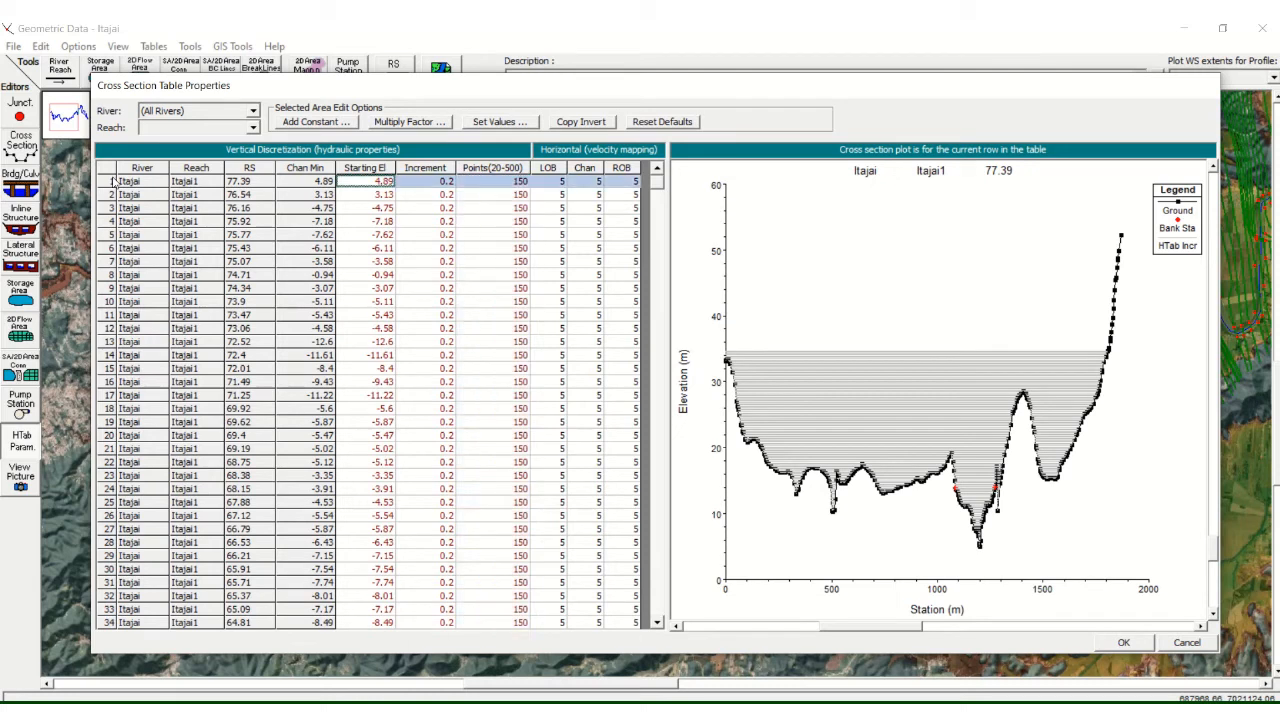
Step: Set the number of points of station 77.39 to 50 and refresh its plot
double_click(500, 181)
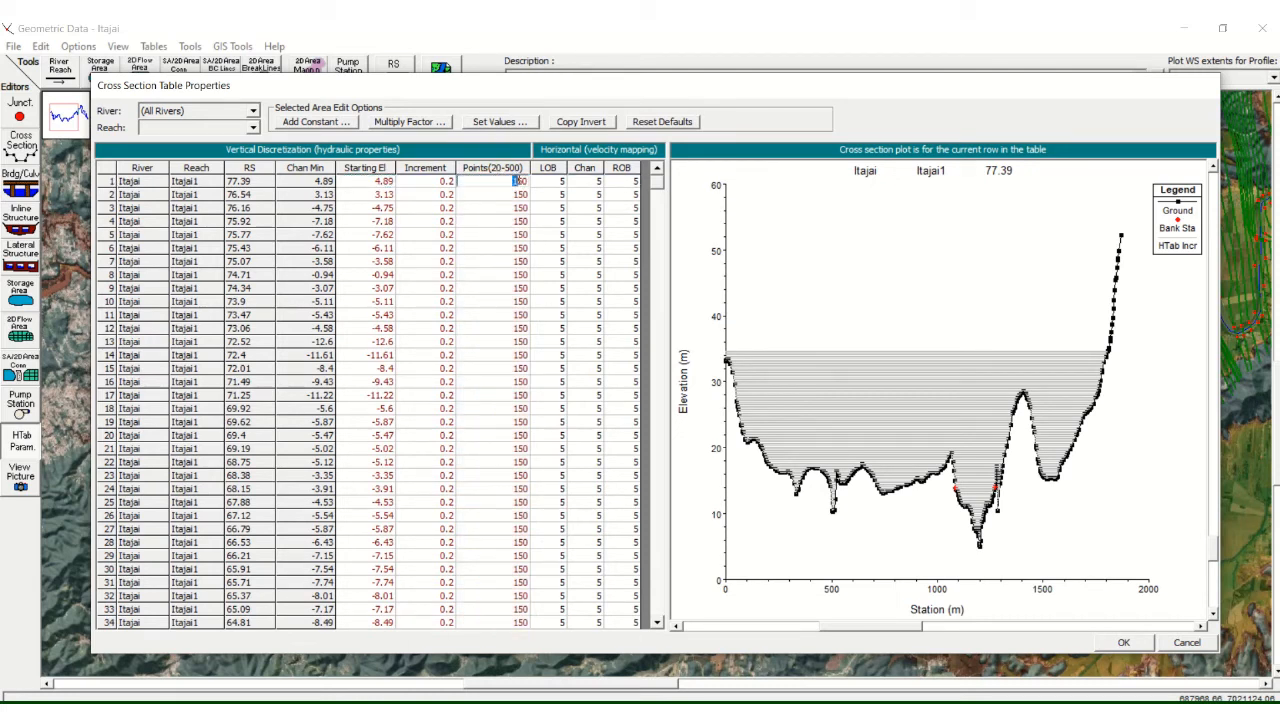
left_click_drag(518, 181, 531, 185)
type("50")
left_click(437, 184)
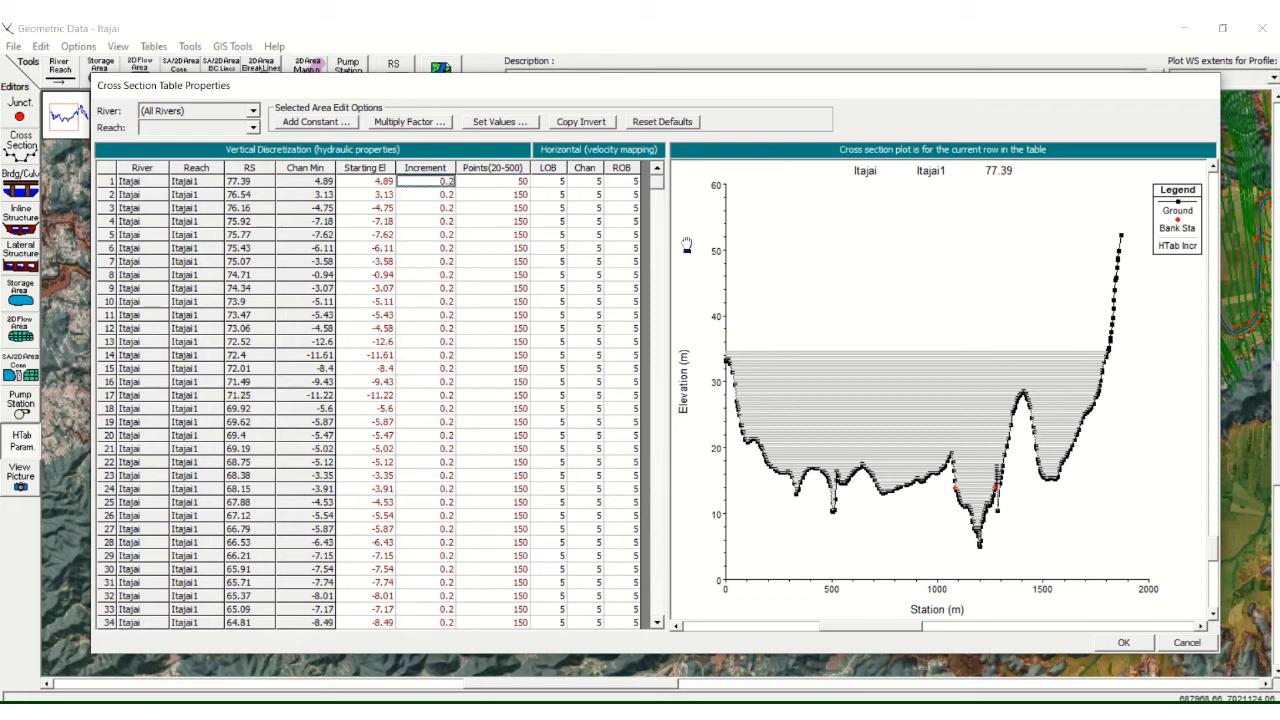
left_click(110, 183)
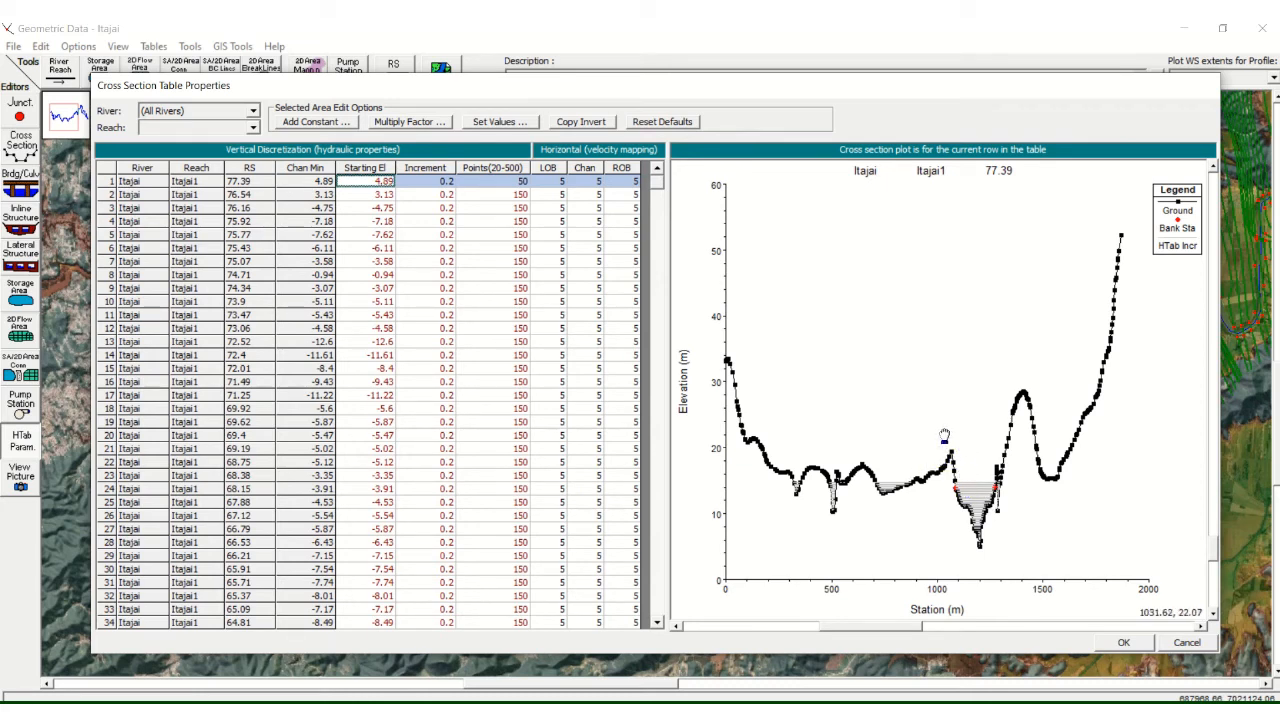
Step: Set the number of points of station 77.39 to 400 and redraw its plot to examine the increment coverage
left_click(520, 182)
double_click(516, 182)
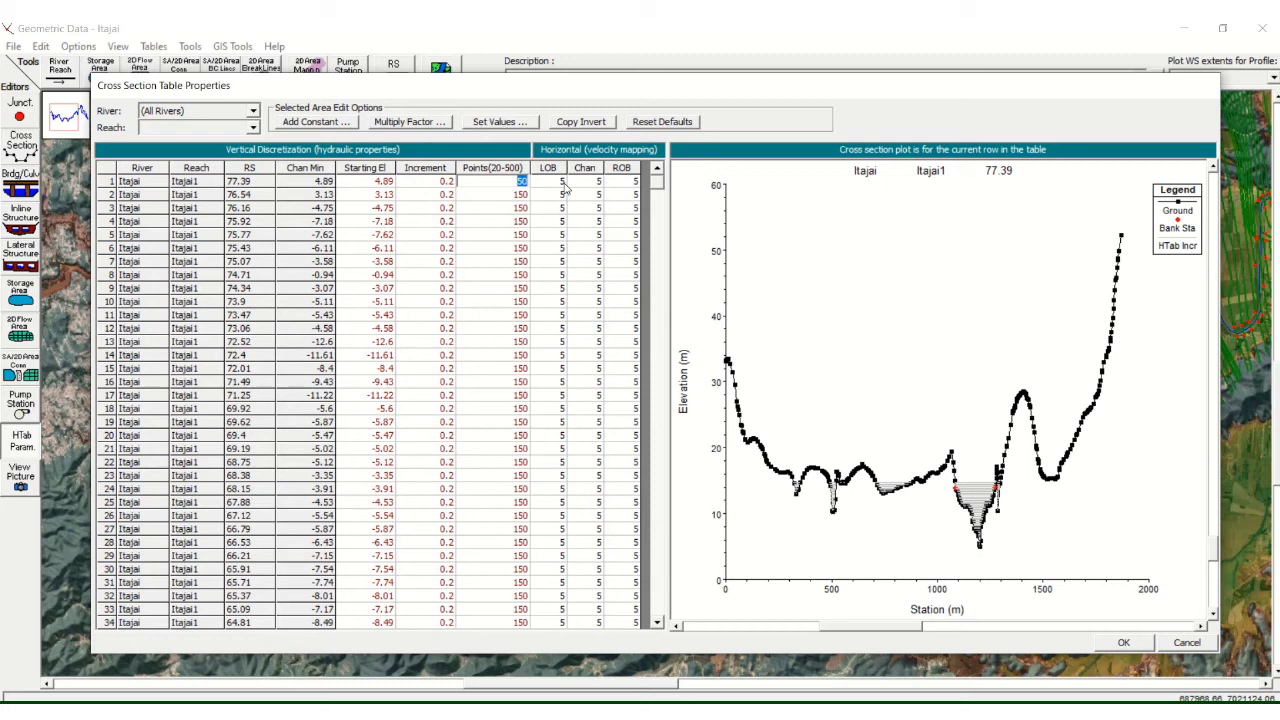
type("400")
left_click(505, 195)
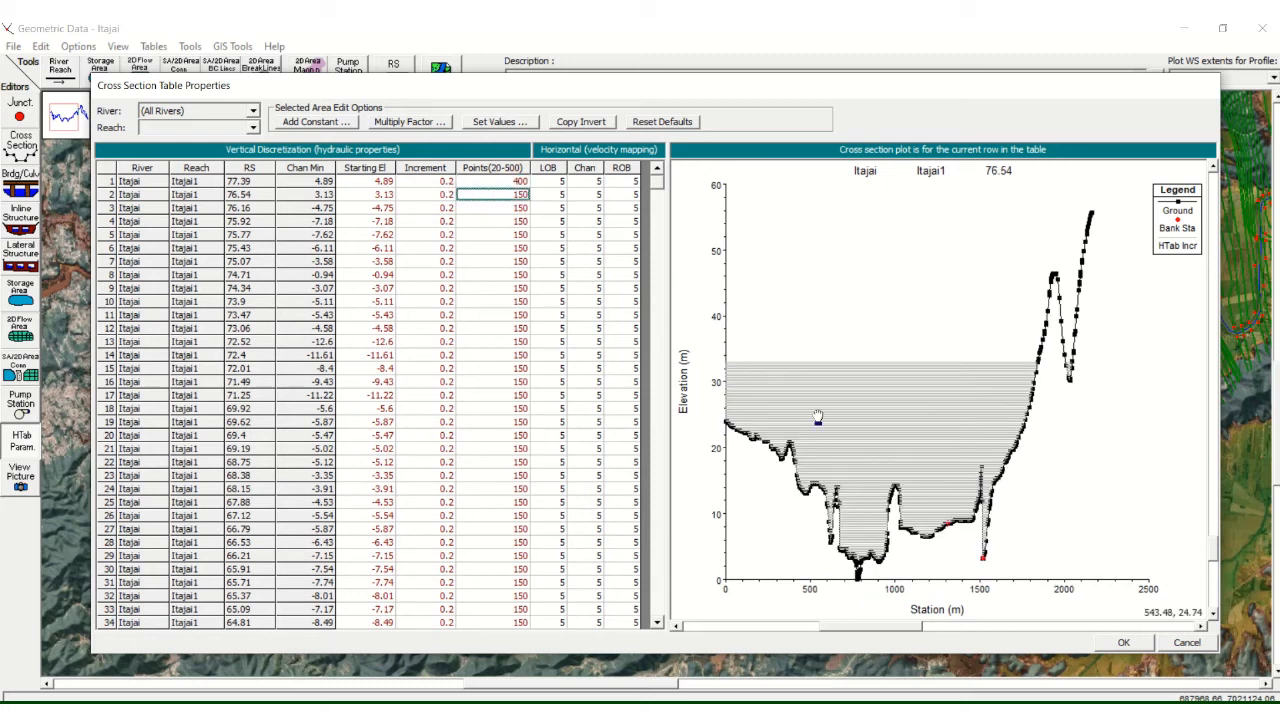
left_click(105, 180)
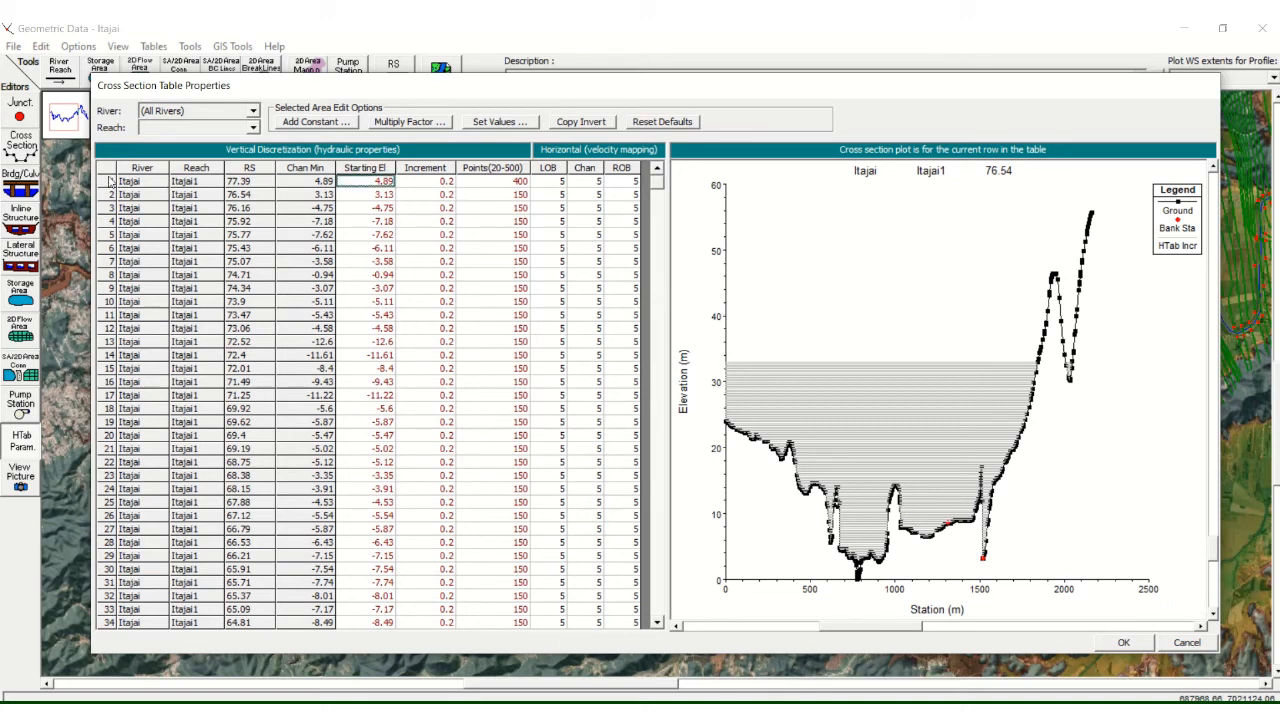
left_click(111, 192)
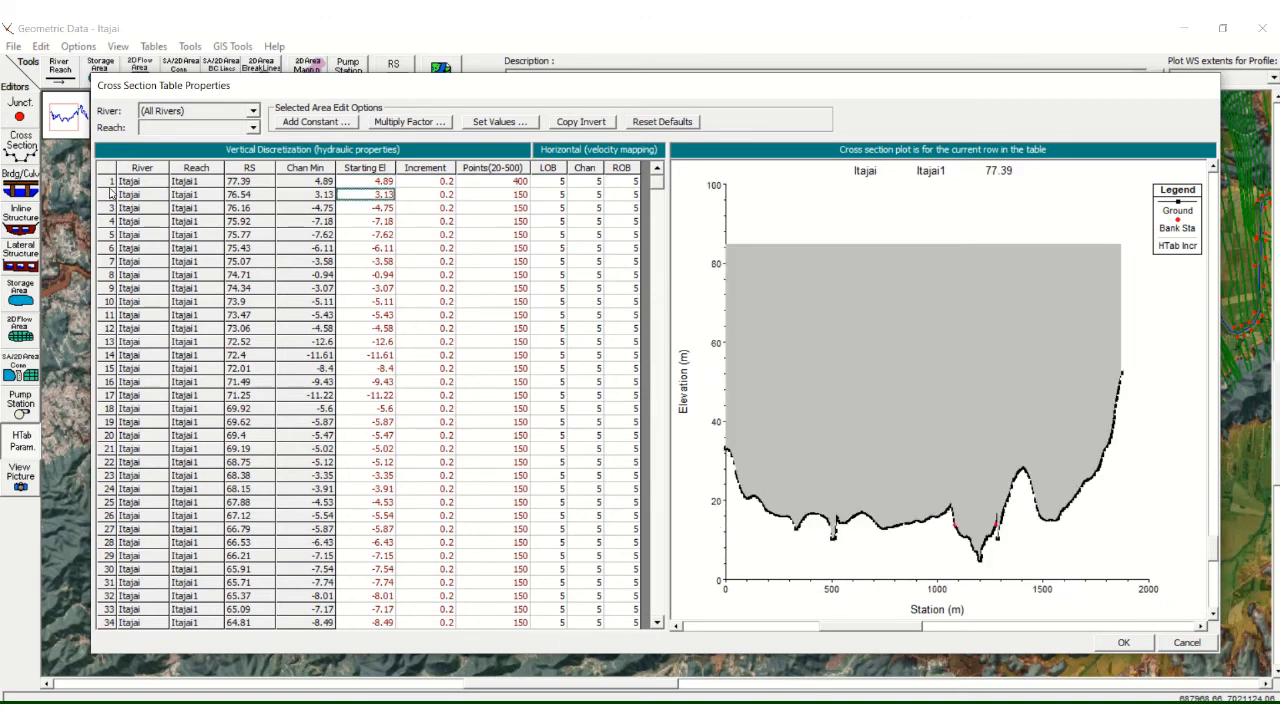
left_click(110, 184)
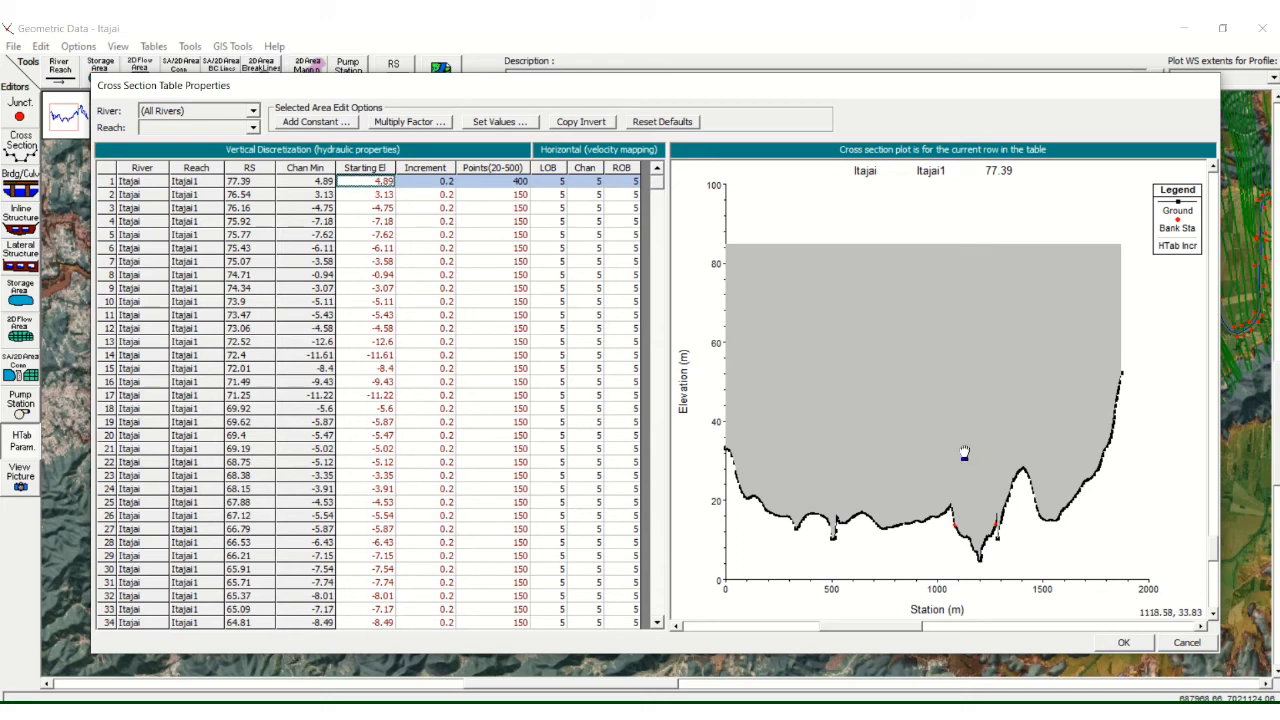
Step: Set the number of points of station 77.39 back to 150 and redisplay its plot
left_click(488, 182)
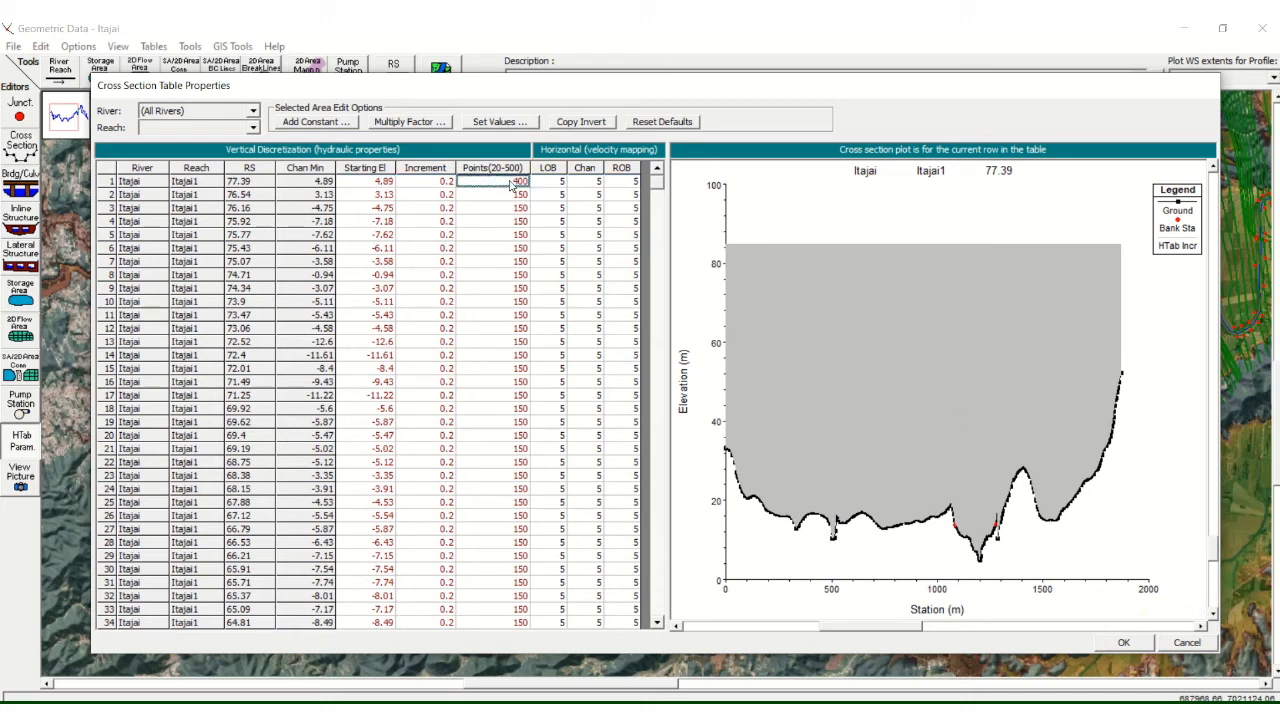
double_click(517, 182)
left_click(517, 182)
left_click(506, 195)
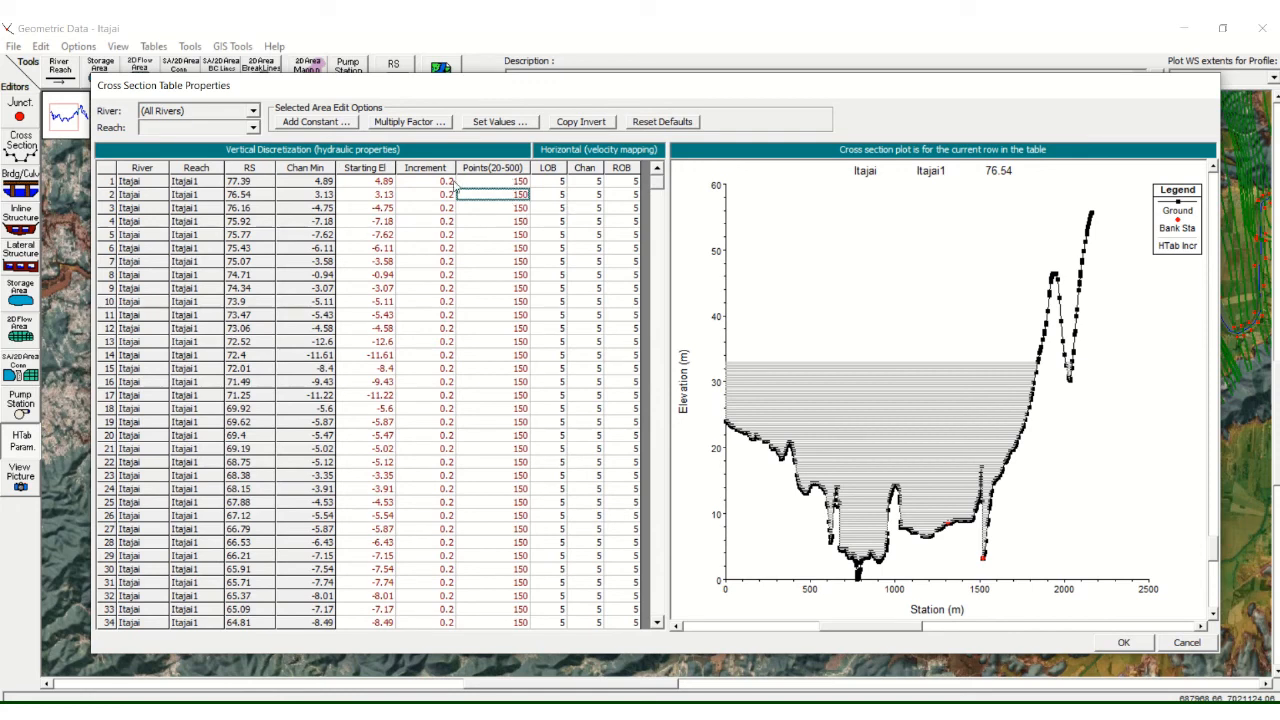
left_click(506, 184)
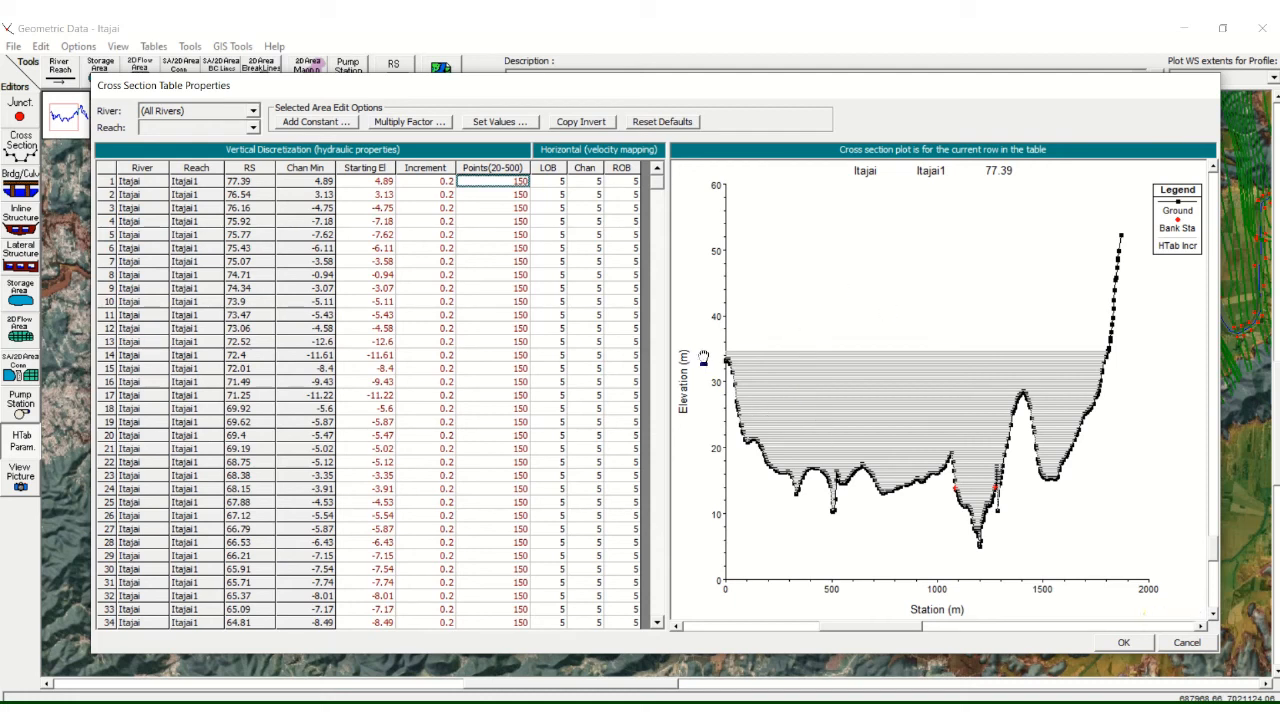
mouse_move(531, 25)
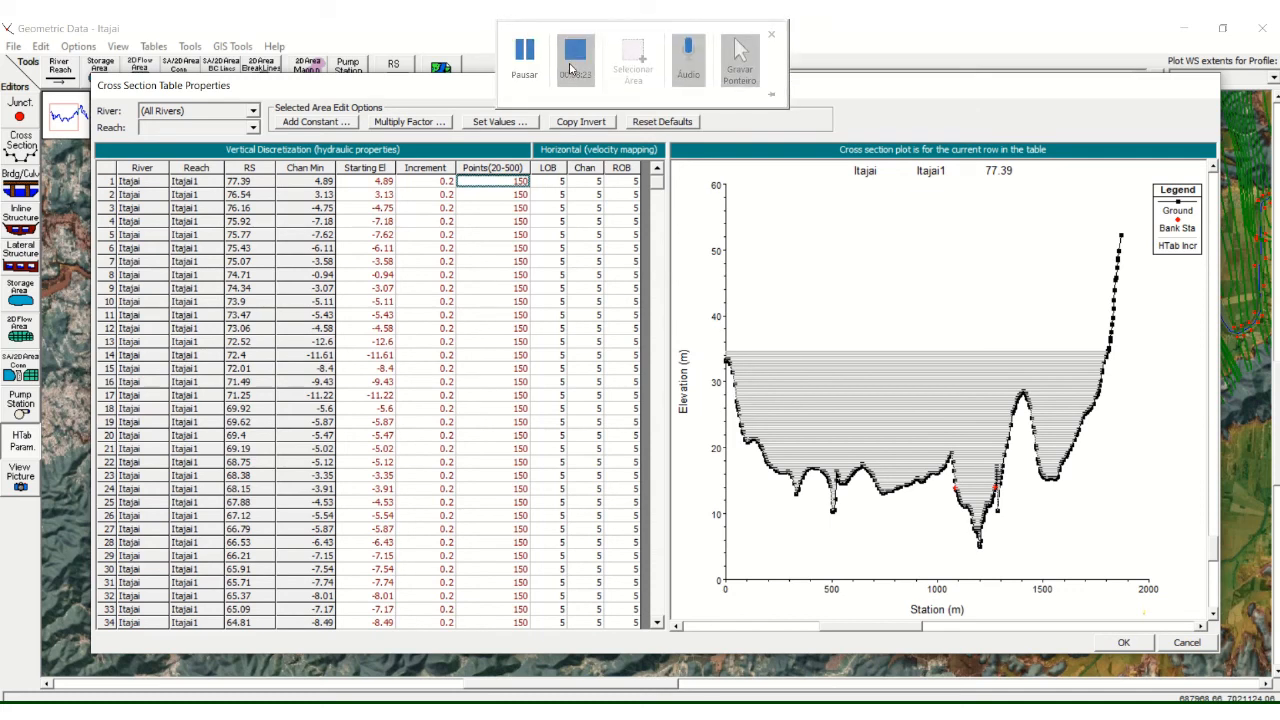
left_click(450, 97)
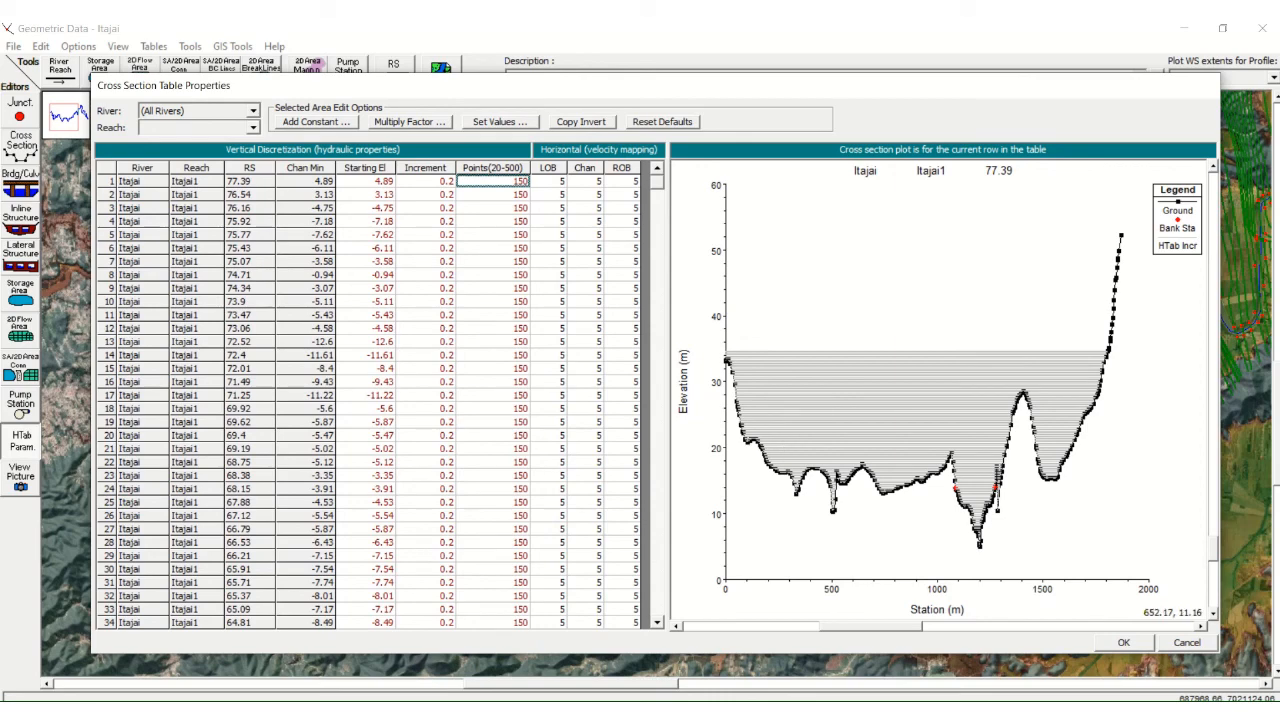
Step: Accept the cross section table properties and save the geometry data
left_click(1124, 643)
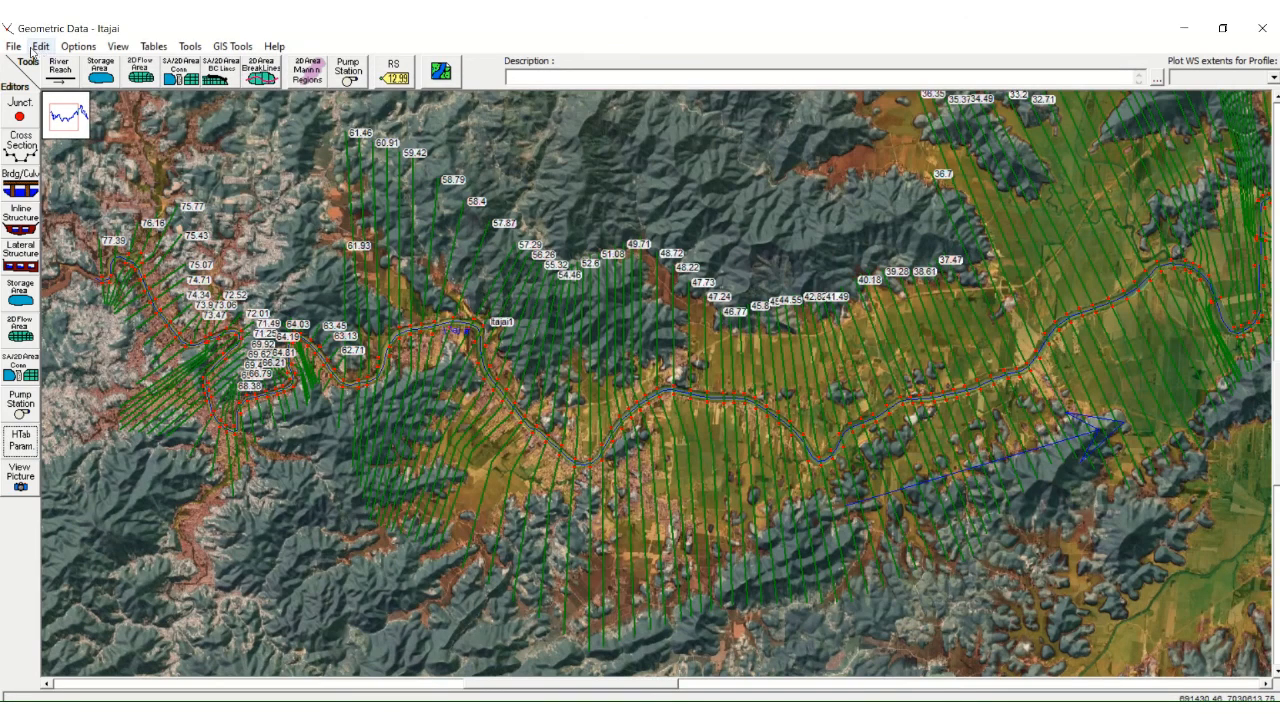
left_click(13, 46)
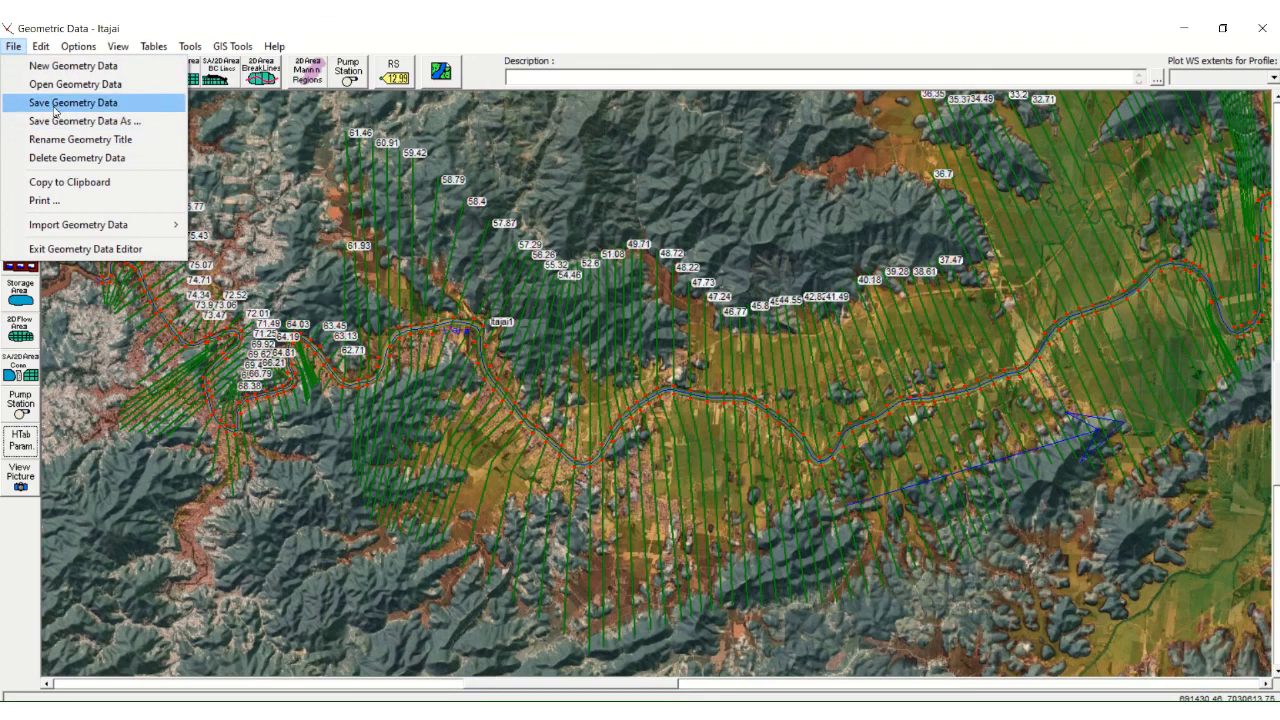
left_click(55, 104)
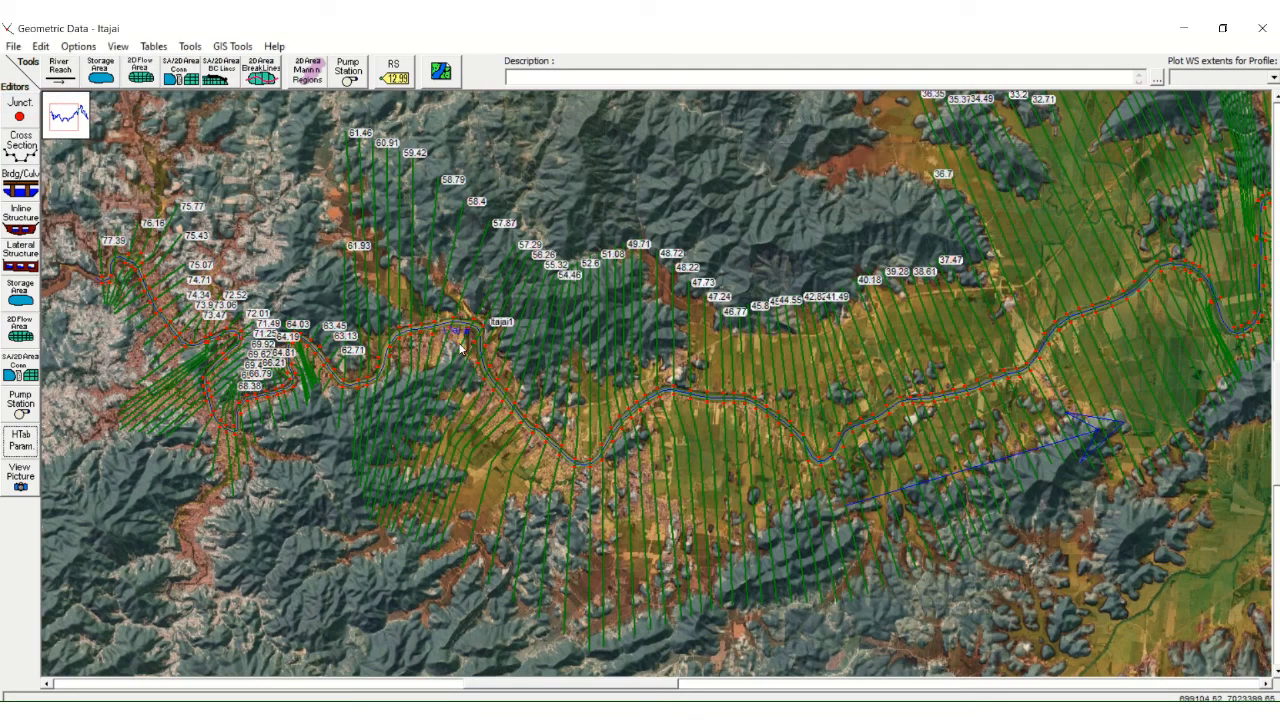